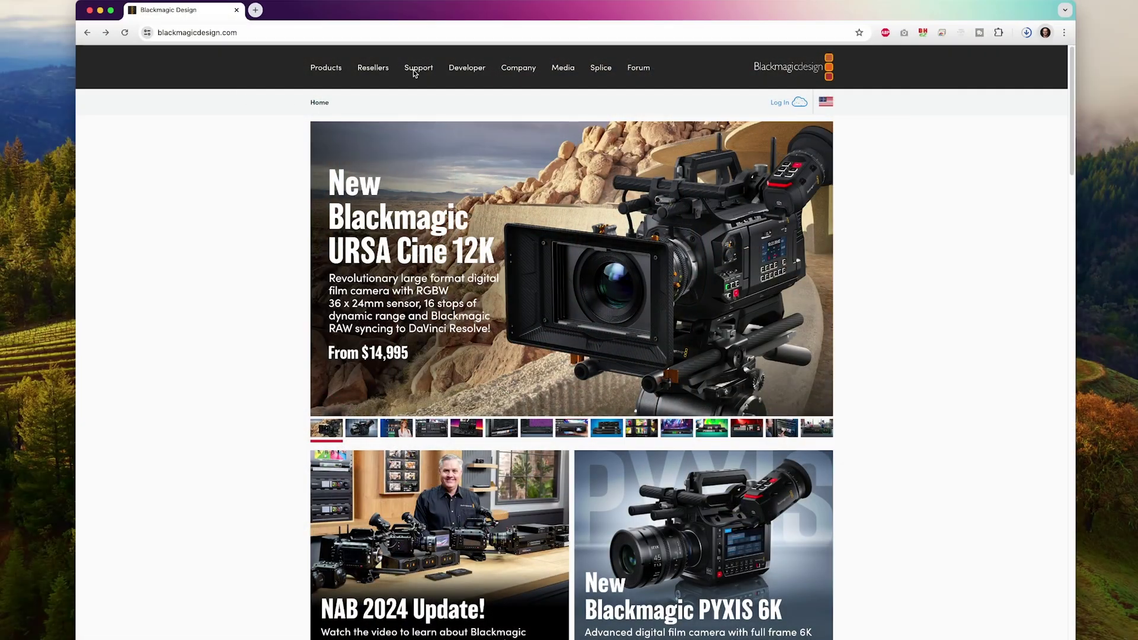
Step: Find the ATEM Switchers 9.5 Update under ATEM Live Production Switchers support and scroll its release notes
left_click(415, 70)
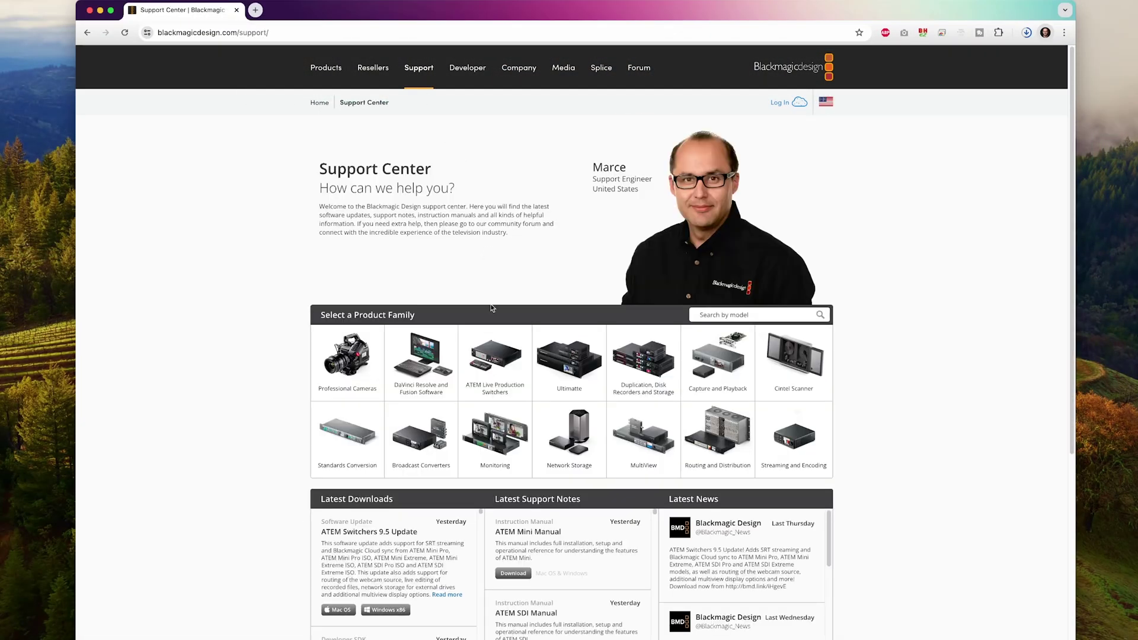
left_click(499, 362)
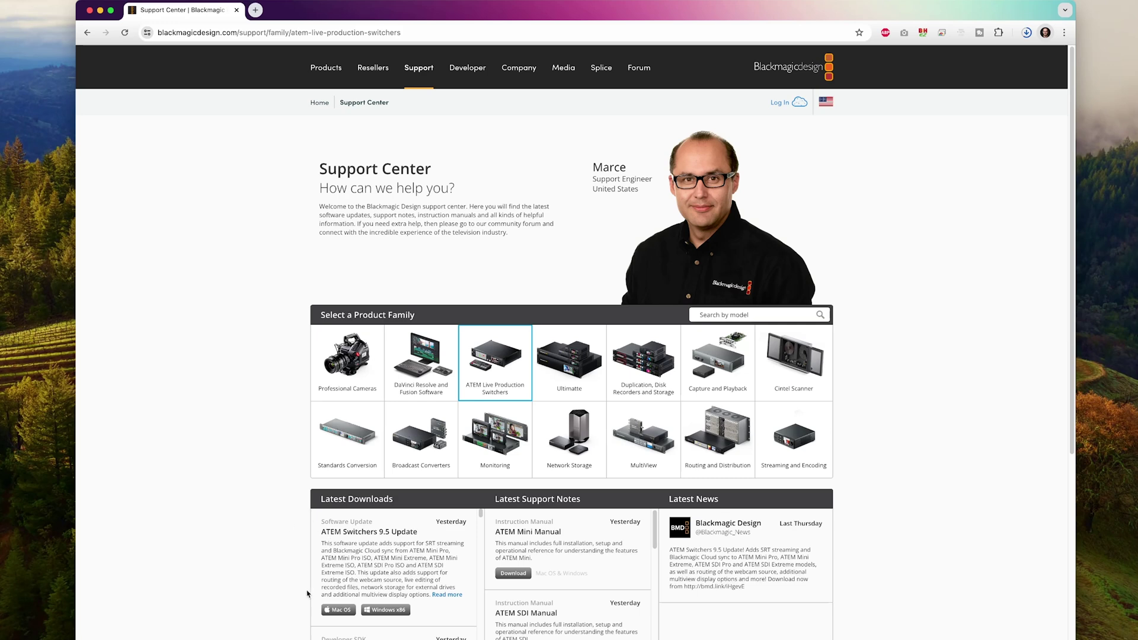
left_click(455, 596)
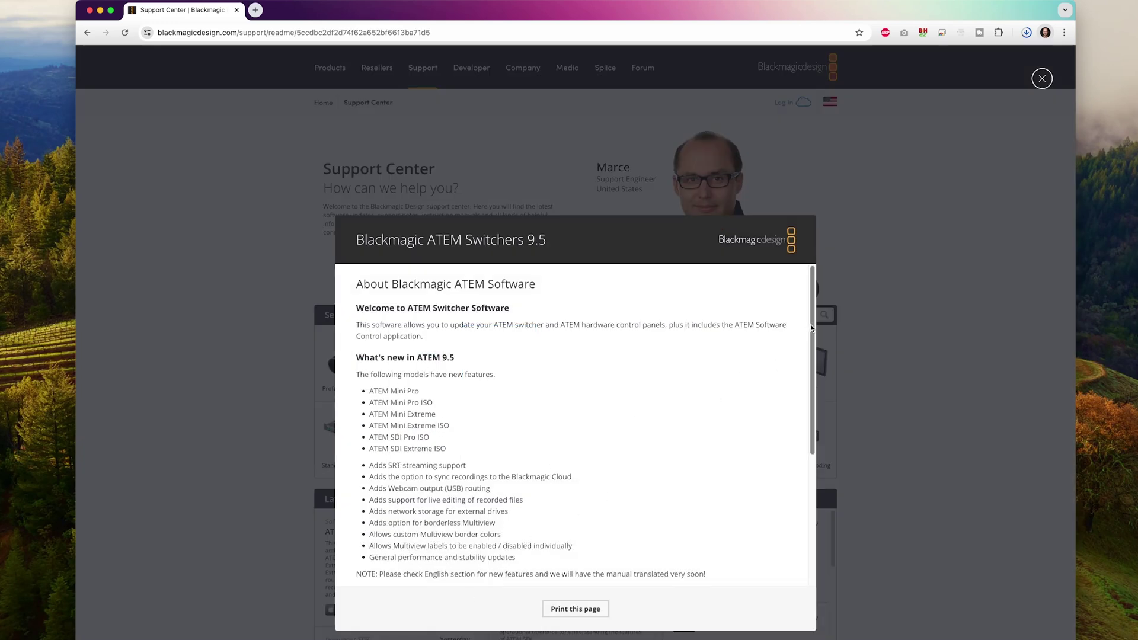
left_click_drag(811, 327, 817, 463)
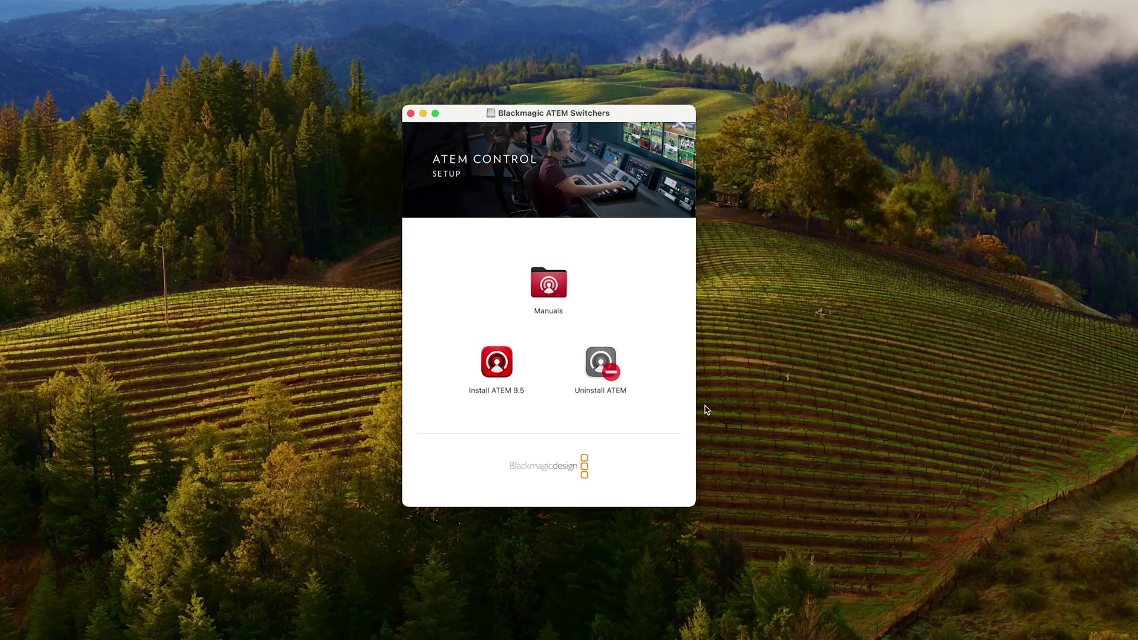
Step: Install the ATEM 9.5 software, approving it with the account password
double_click(496, 367)
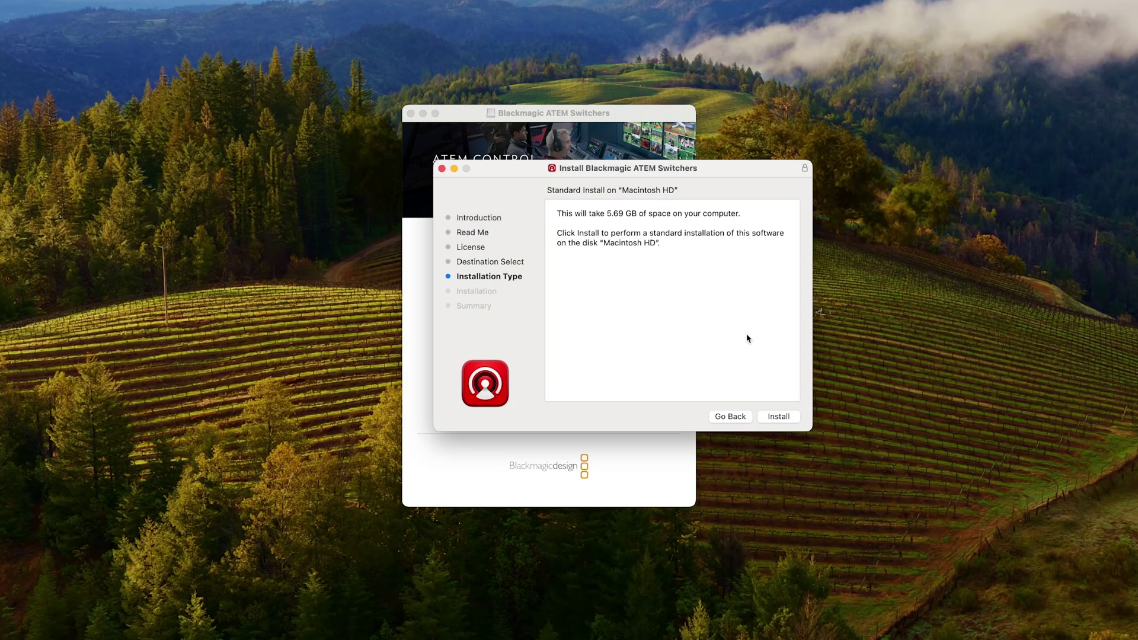
key("Return")
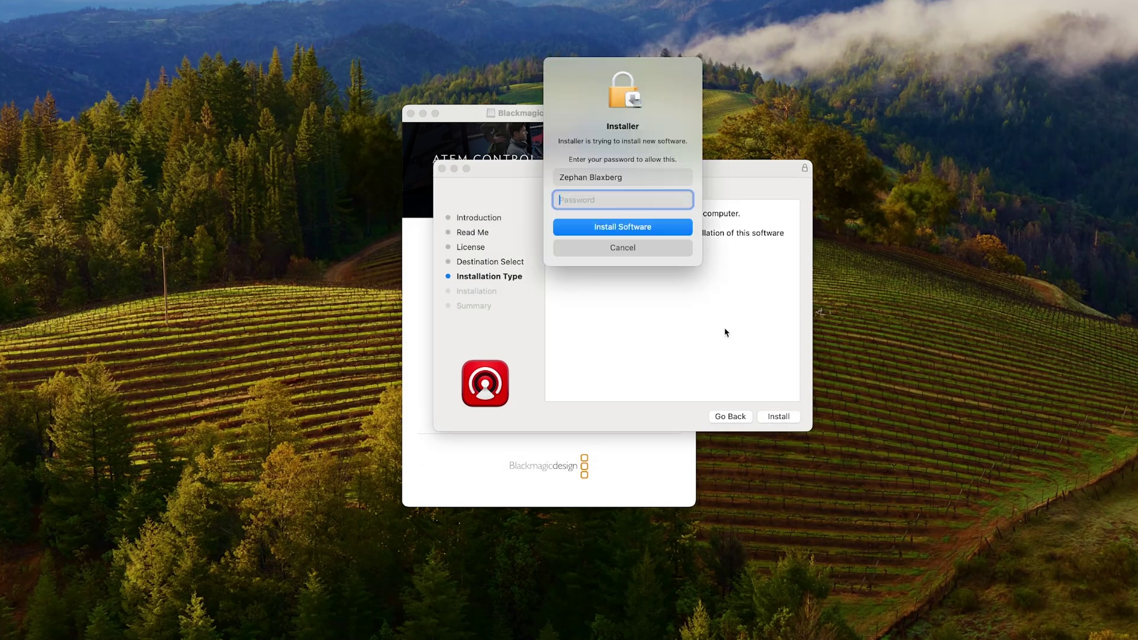
type("******")
left_click(675, 229)
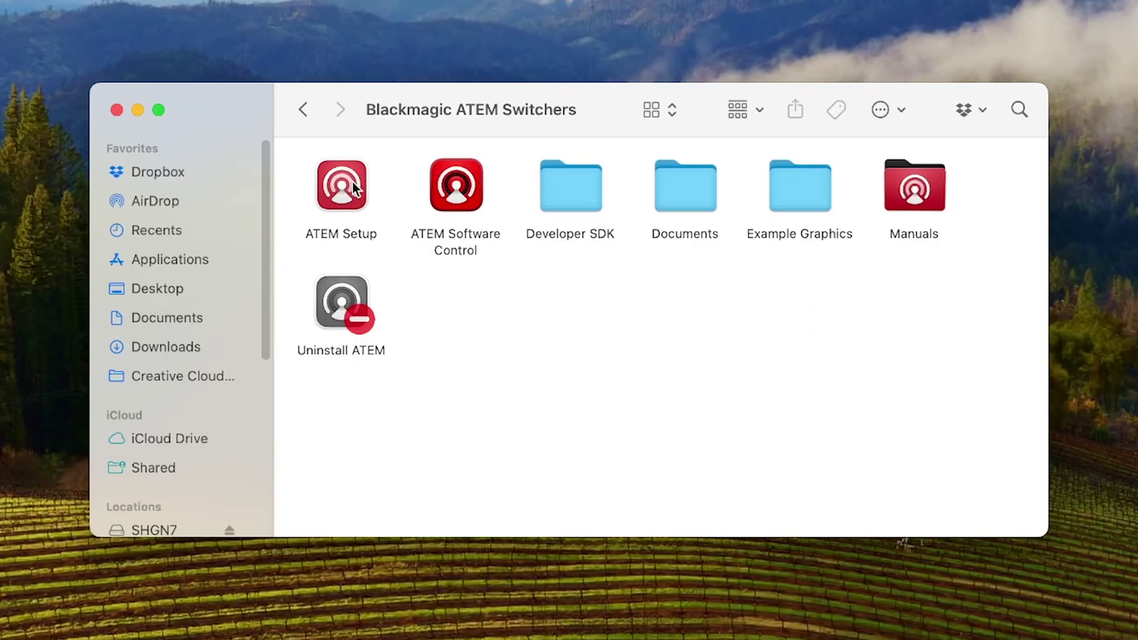
Step: Start updating the ATEM SDI Extreme ISO to 9.5 from ATEM Setup
left_click(352, 180)
double_click(325, 198)
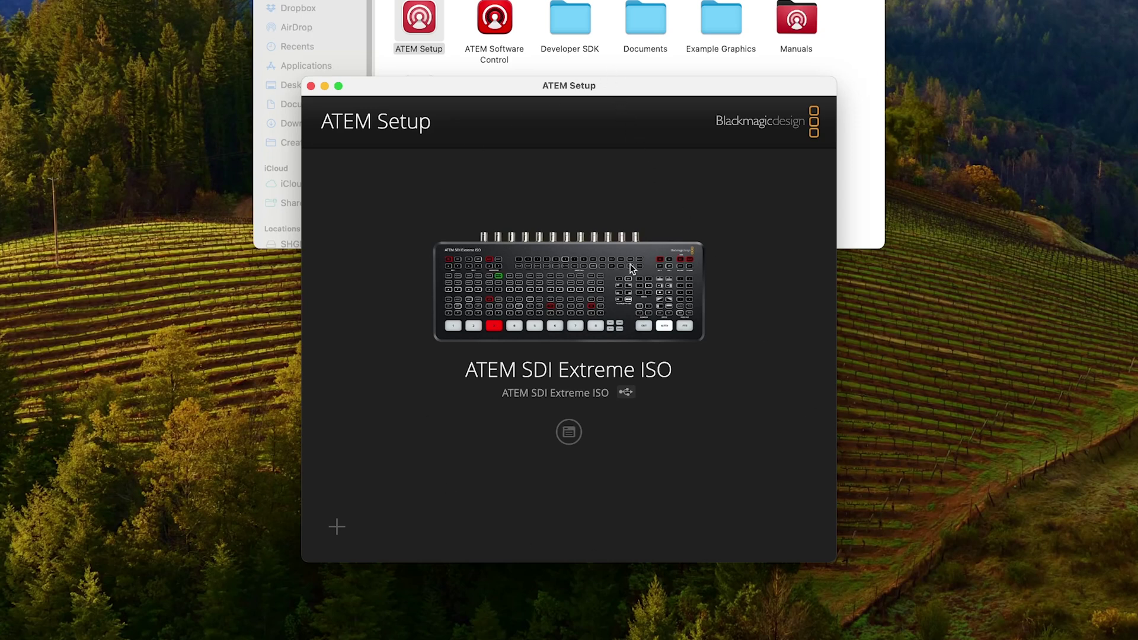
left_click(569, 434)
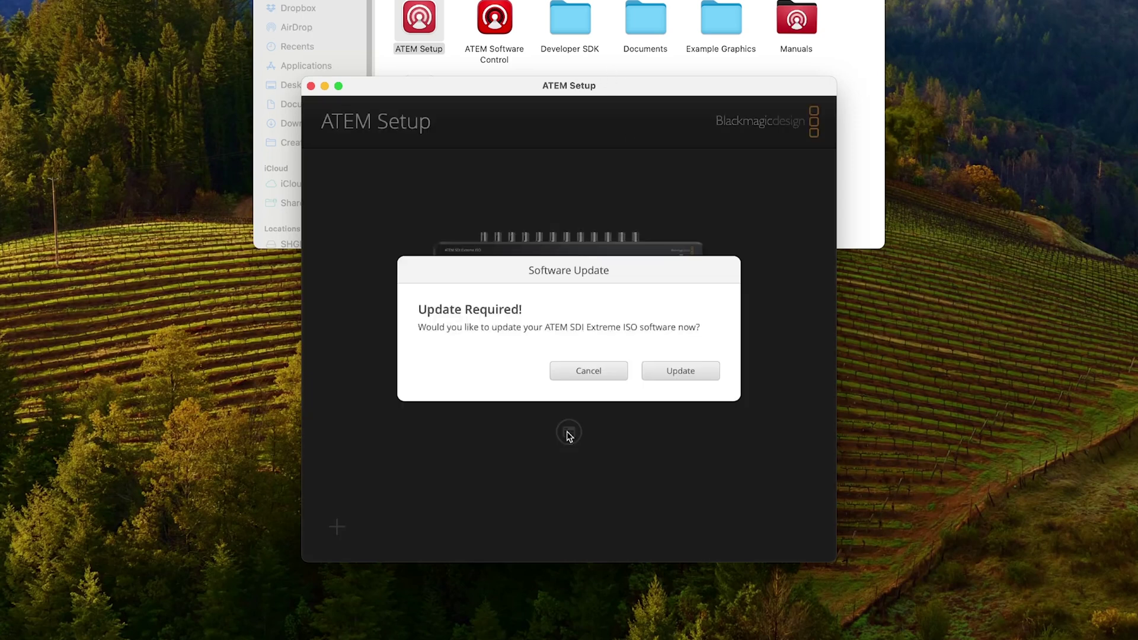
left_click(698, 370)
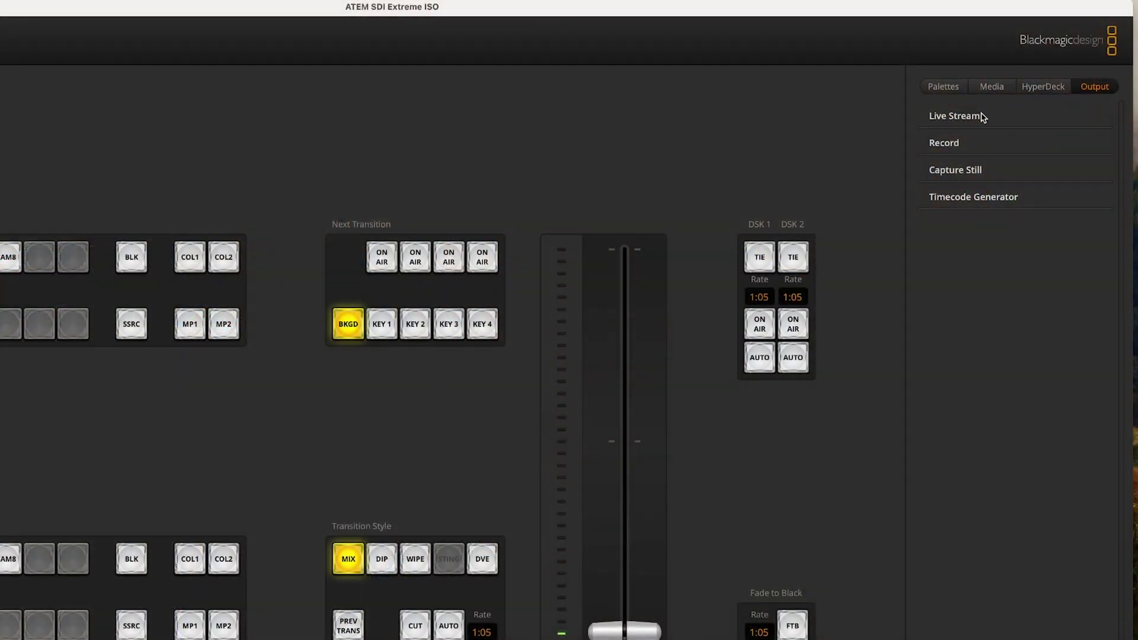
Step: Choose YouTube SRT (Beta) as the Live Stream platform, keeping the server on Primary
left_click(982, 116)
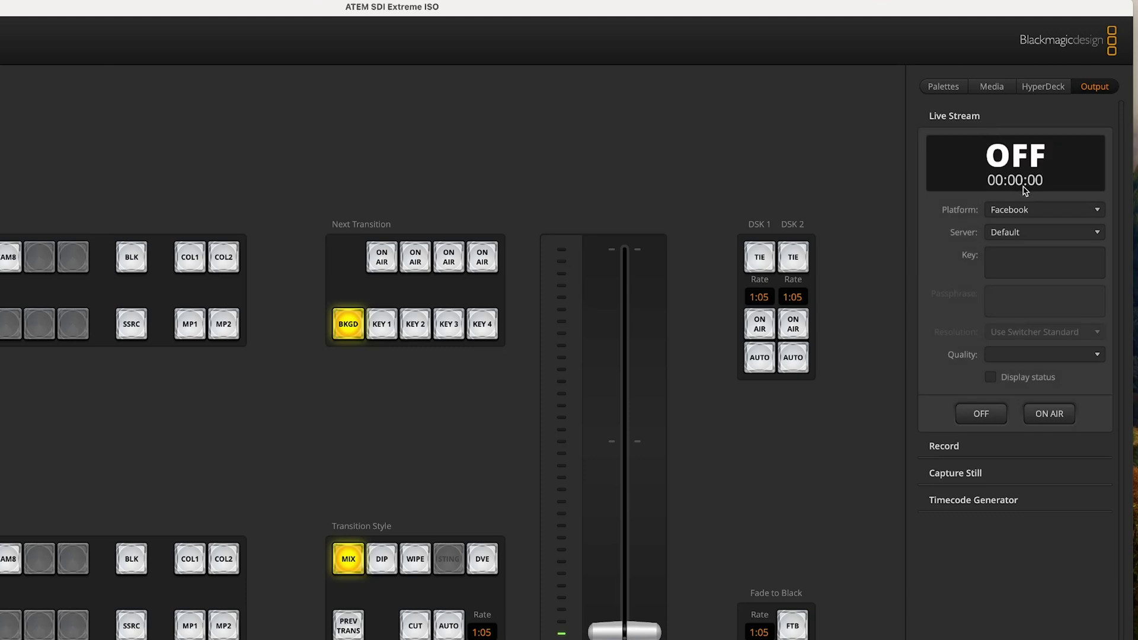
left_click(1015, 210)
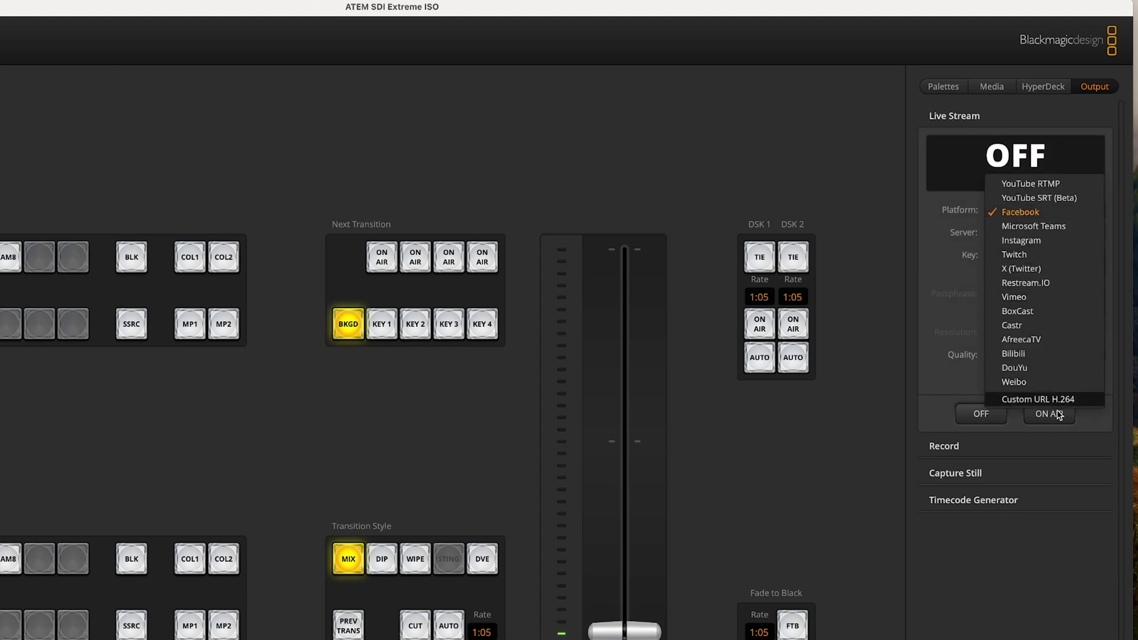
left_click(1032, 199)
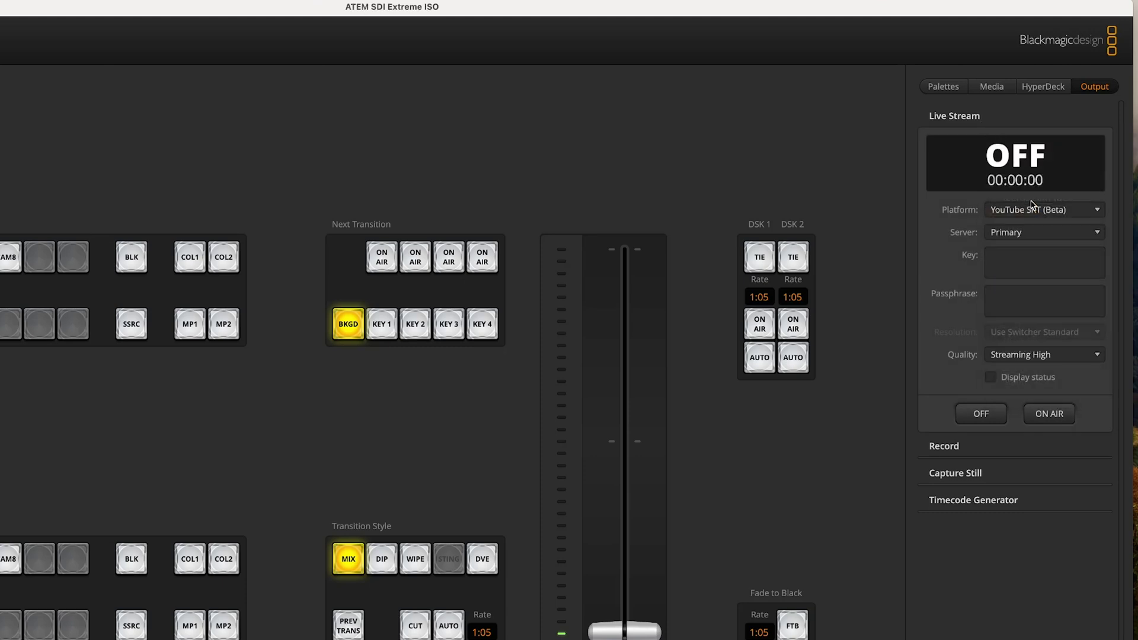
left_click(1017, 242)
left_click(1013, 236)
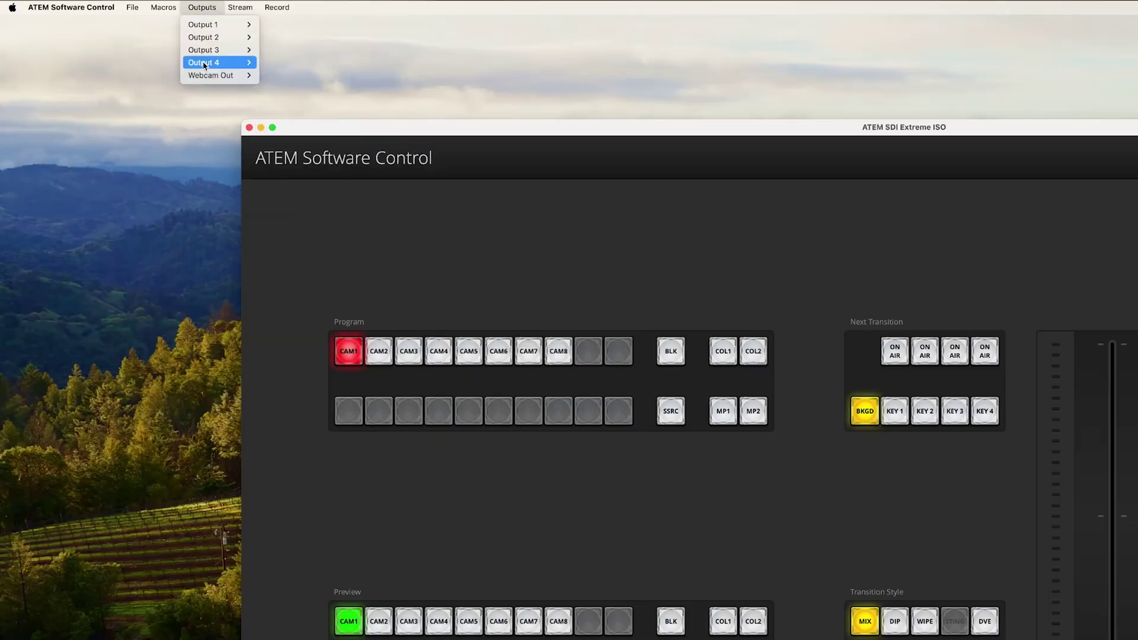
Step: Check the Webcam Out options in the Outputs menu
mouse_move(218, 77)
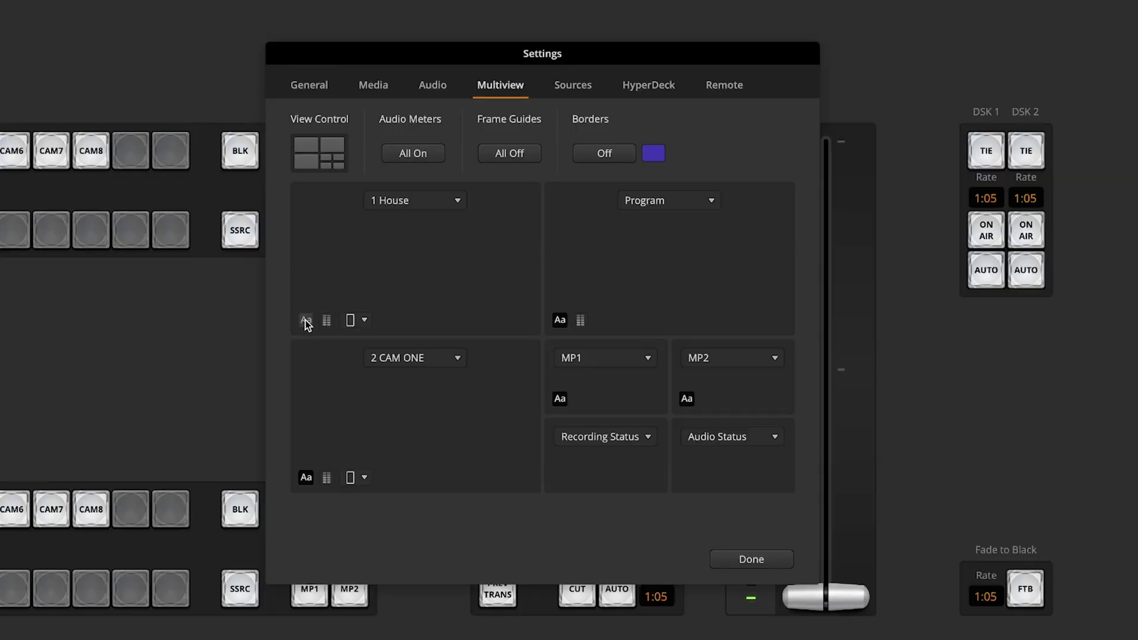
Step: Toggle the Aa label on the 1 House multiview window, ending with it off
left_click(306, 320)
left_click(306, 320)
left_click(305, 320)
left_click(306, 320)
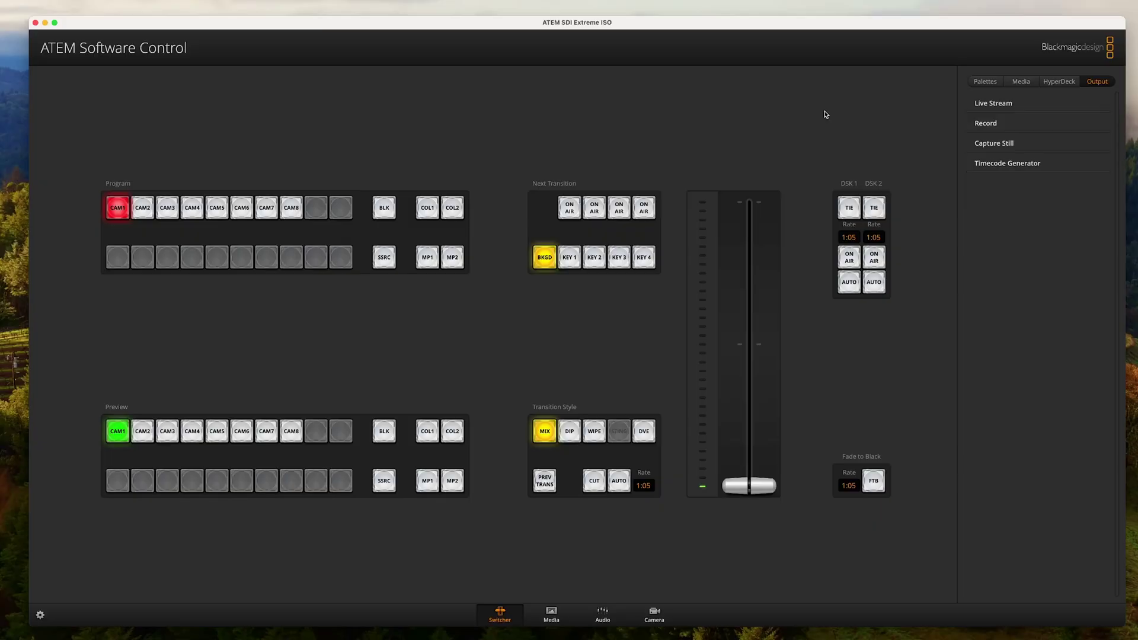
Step: Raise the brightness of the multiview Borders colour to a stronger blue, then close Settings
left_click(40, 616)
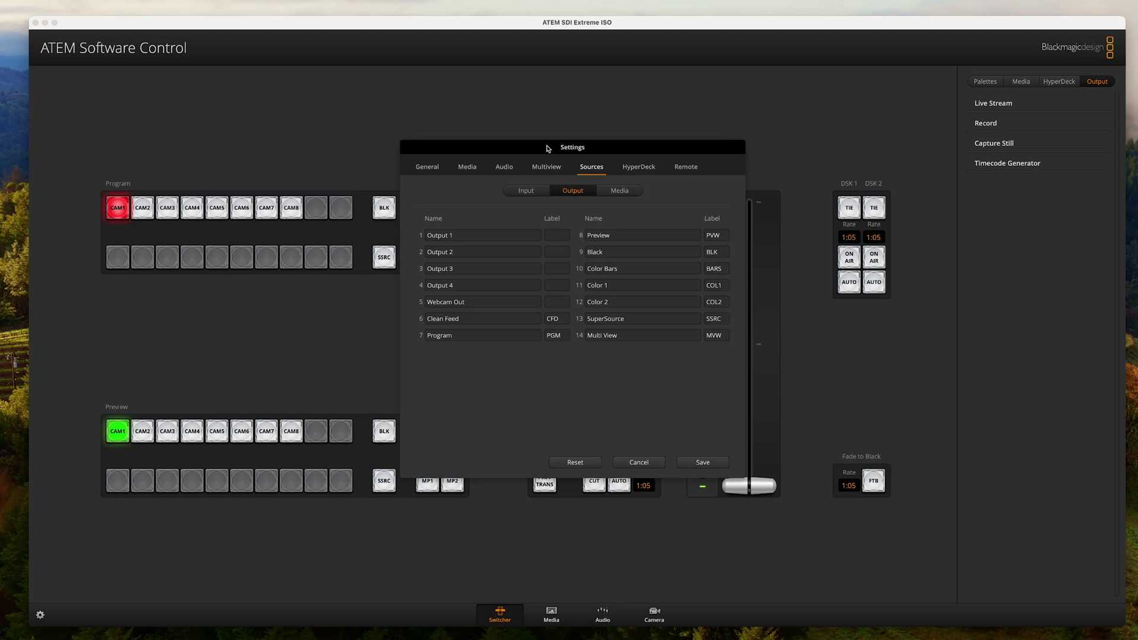
left_click(542, 167)
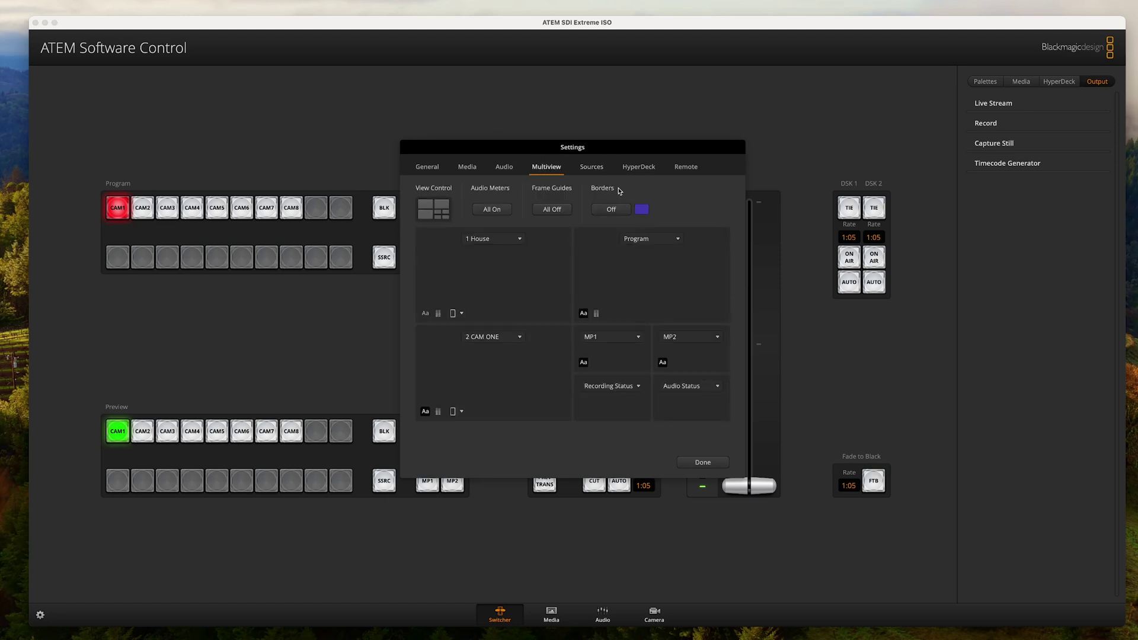
left_click(617, 209)
left_click(642, 209)
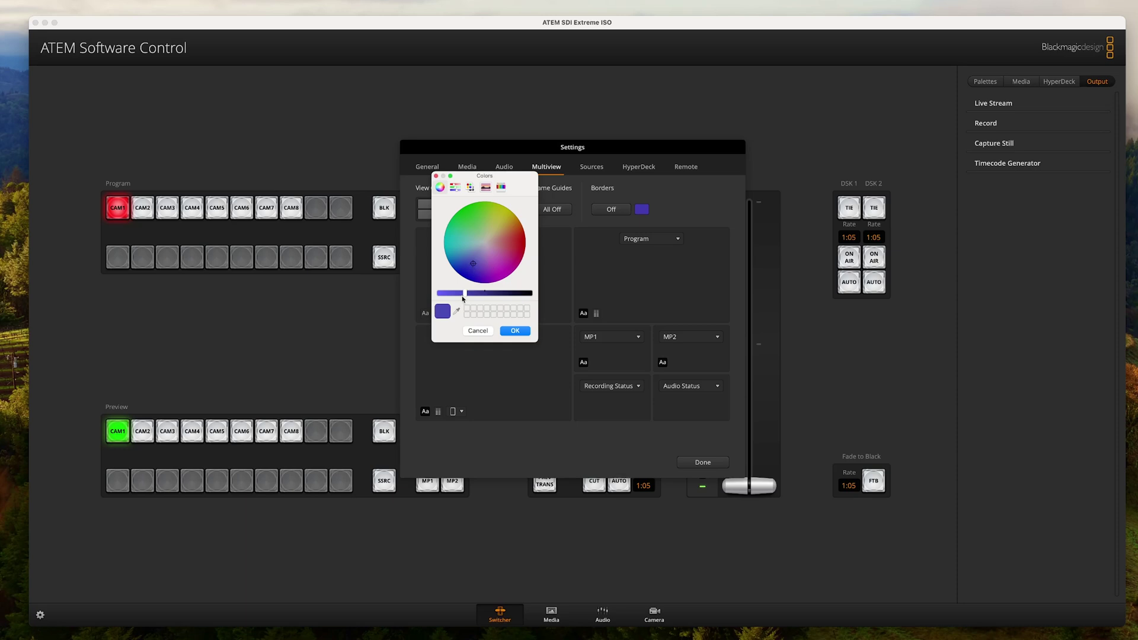
left_click_drag(463, 298, 470, 274)
left_click(514, 332)
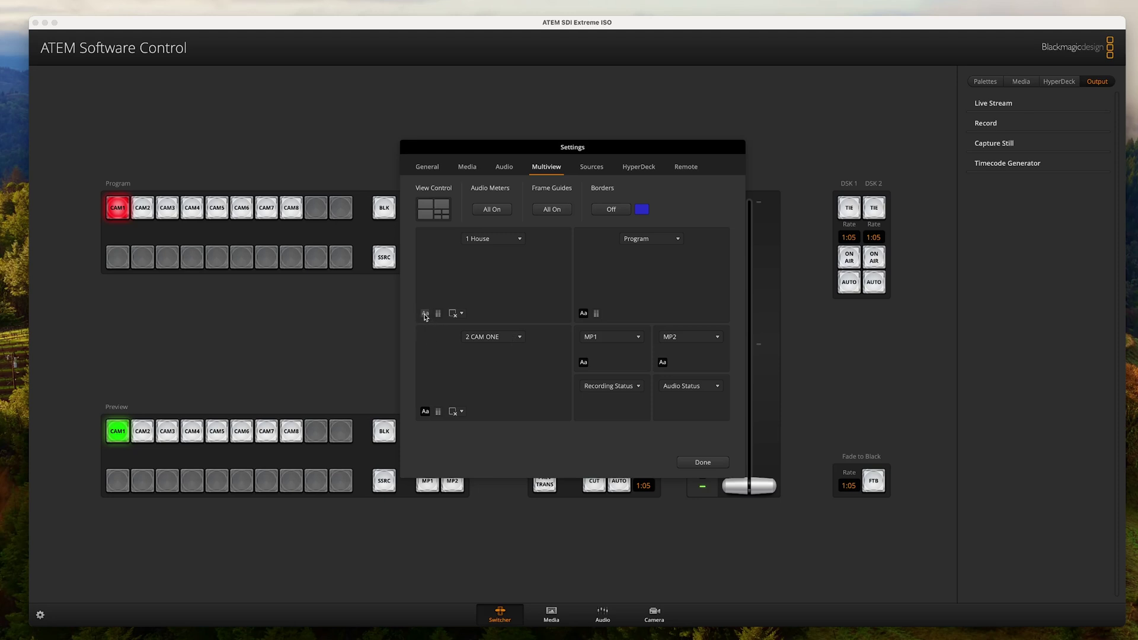
left_click(702, 462)
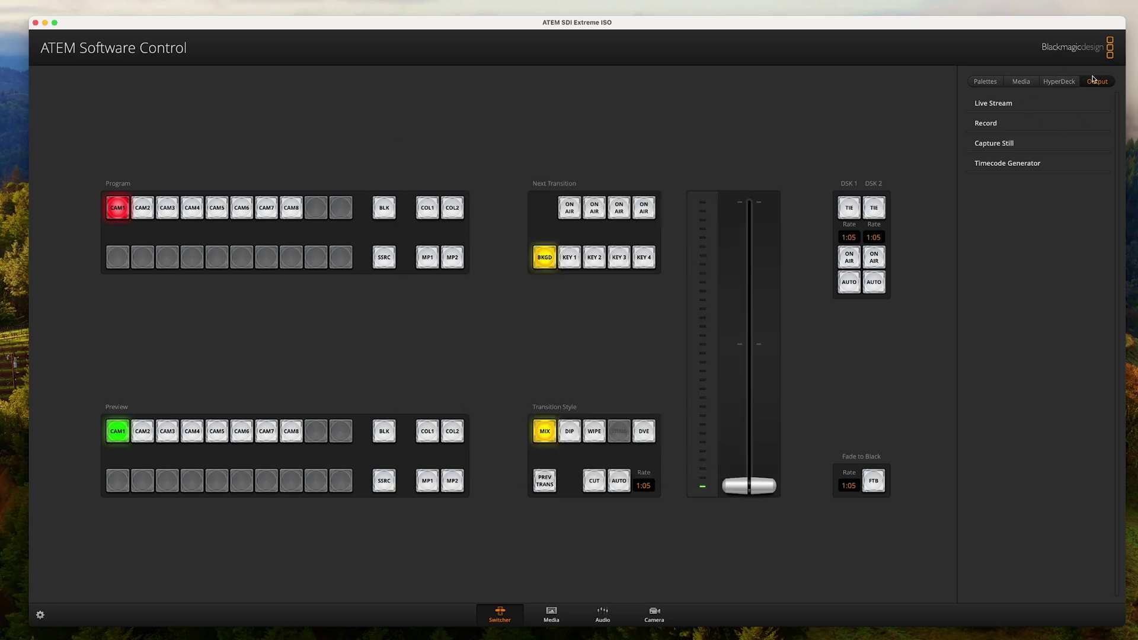
Step: Confirm Live Stream stays on YouTube SRT (Beta) with Streaming High quality
left_click(1008, 104)
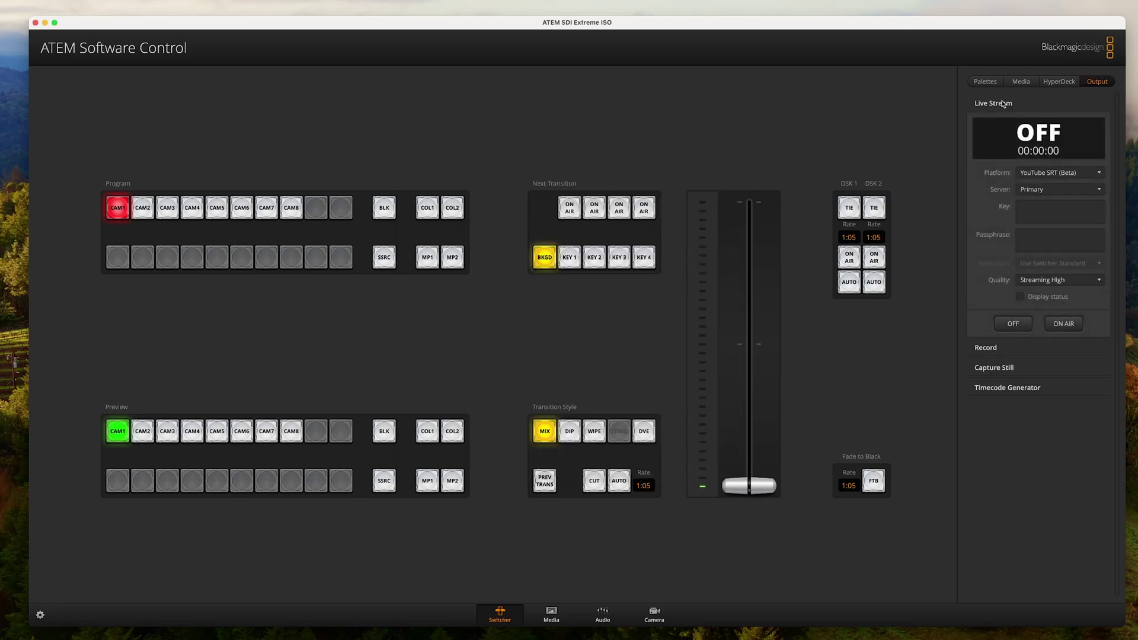
left_click(1077, 174)
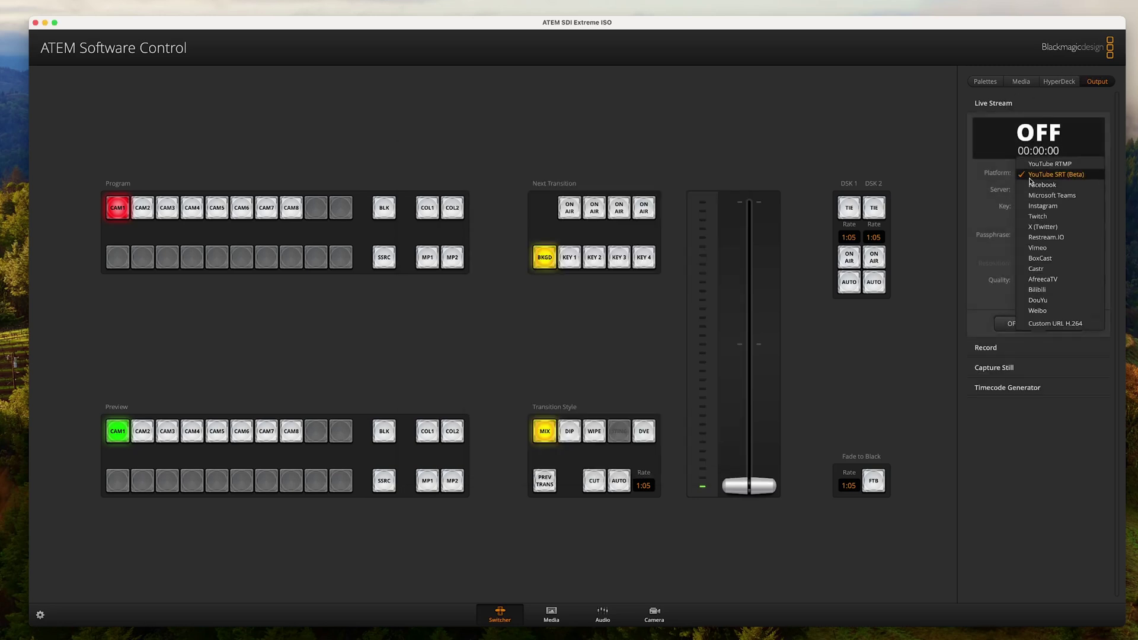
left_click(1088, 178)
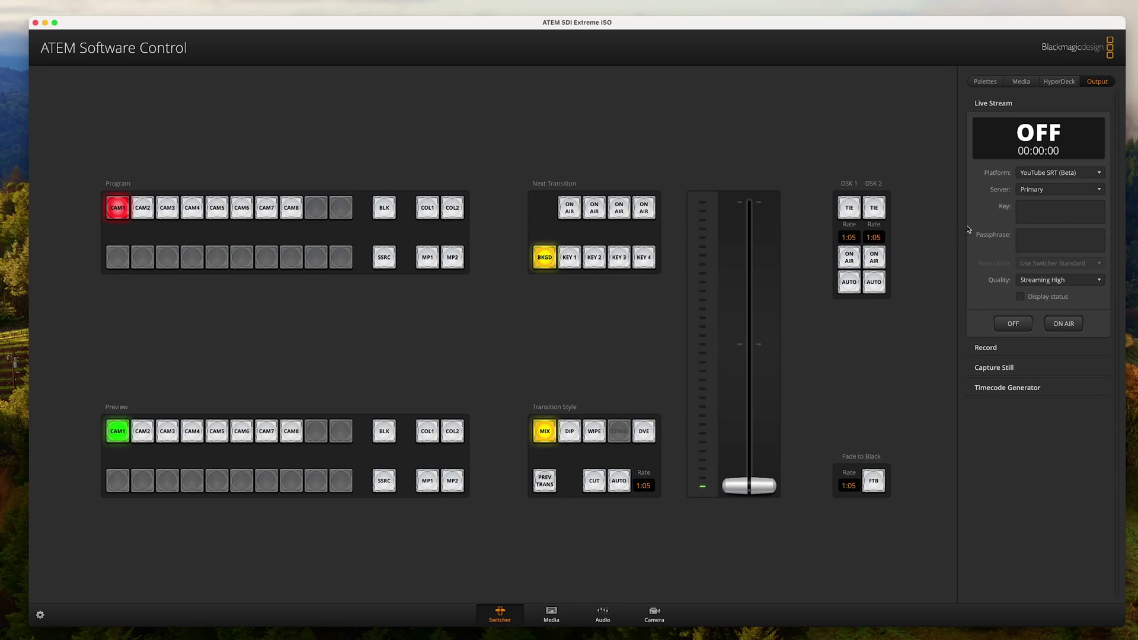
left_click(1054, 279)
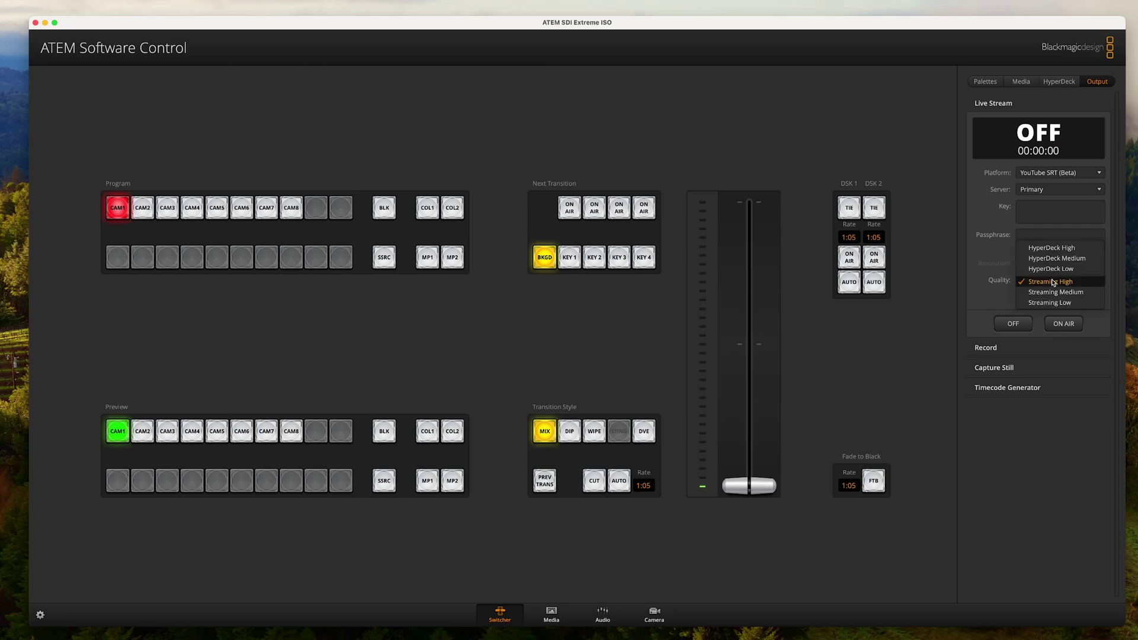
left_click(985, 262)
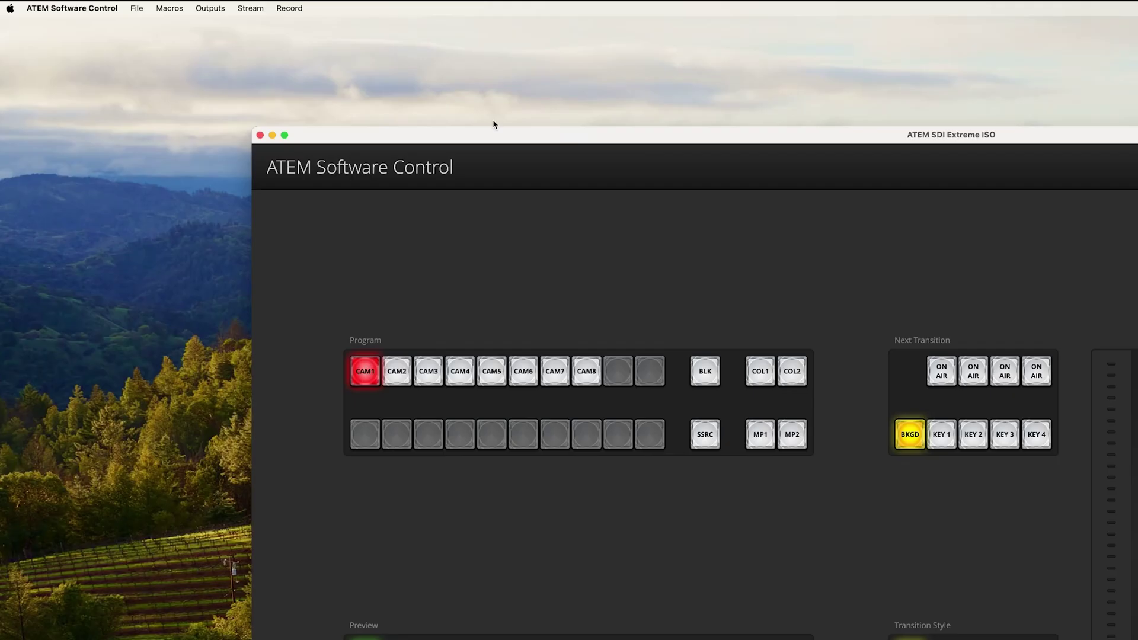
left_click(209, 6)
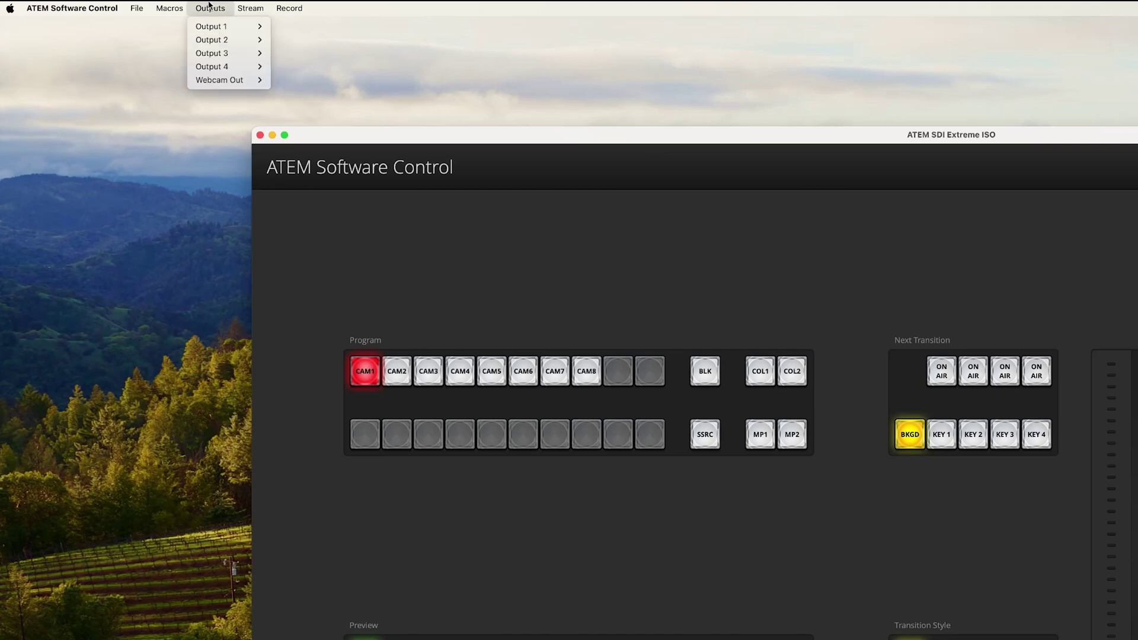
mouse_move(231, 81)
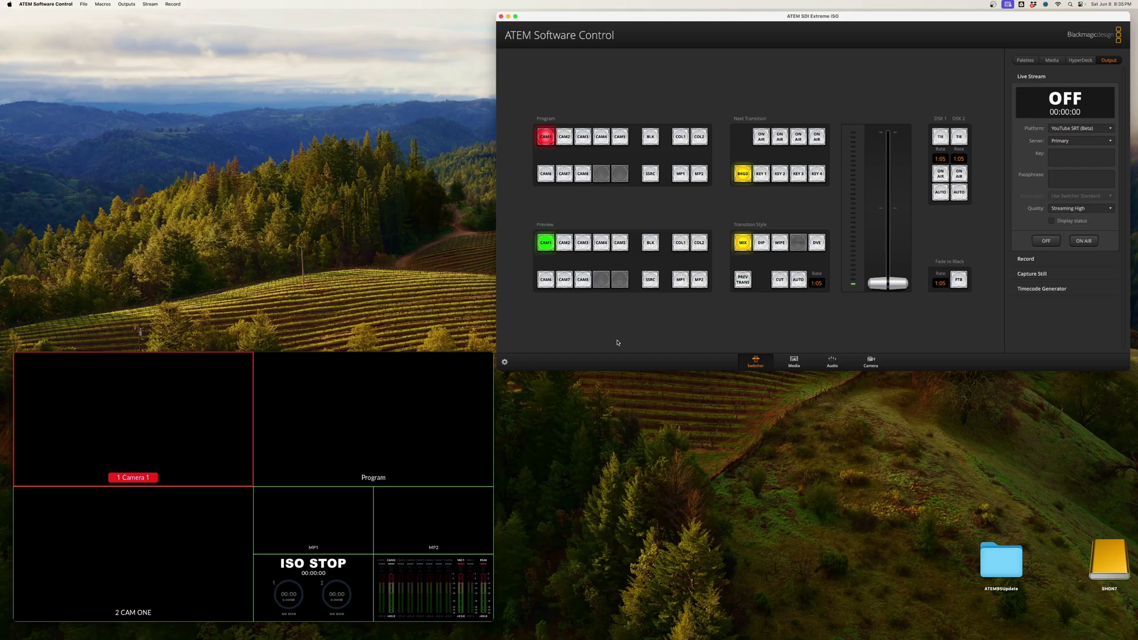
left_click(128, 3)
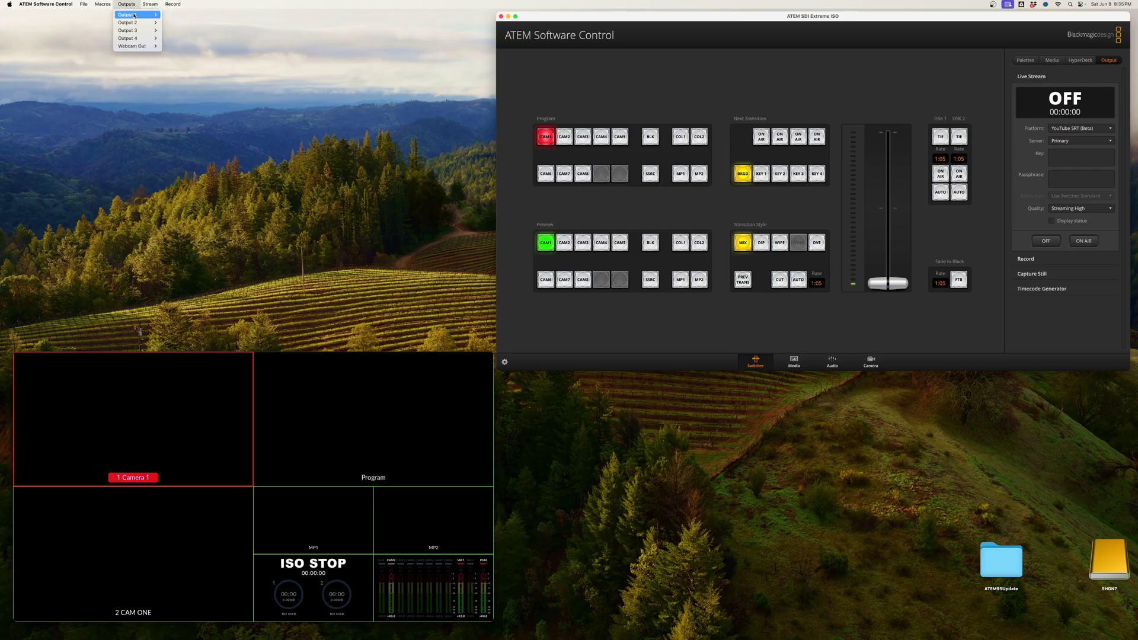
mouse_move(143, 50)
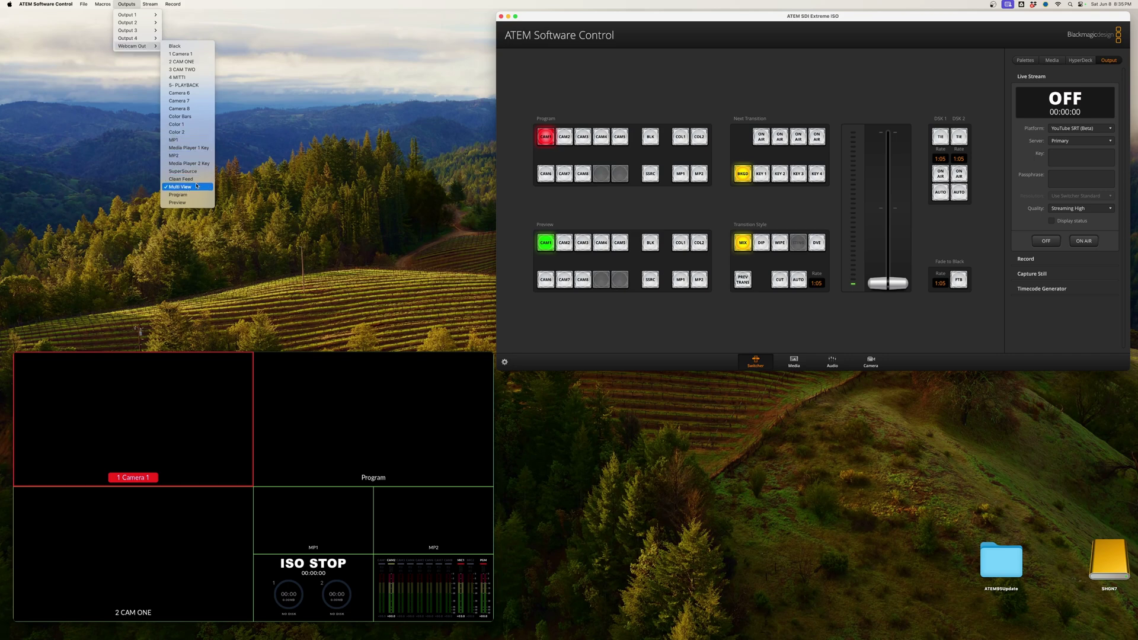
left_click(314, 414)
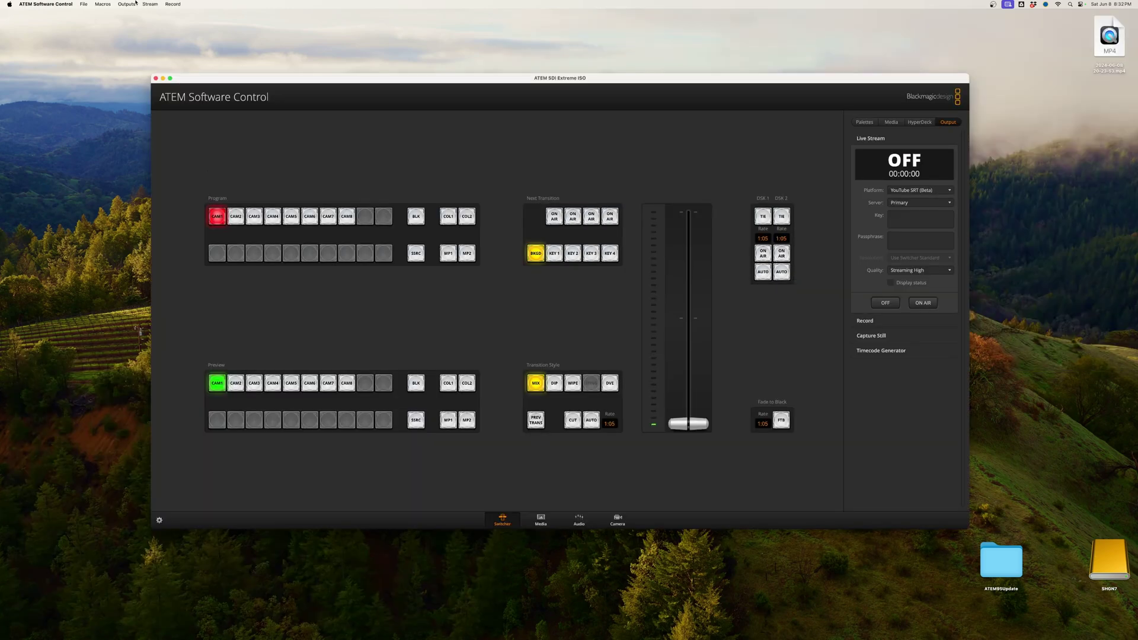
left_click(134, 4)
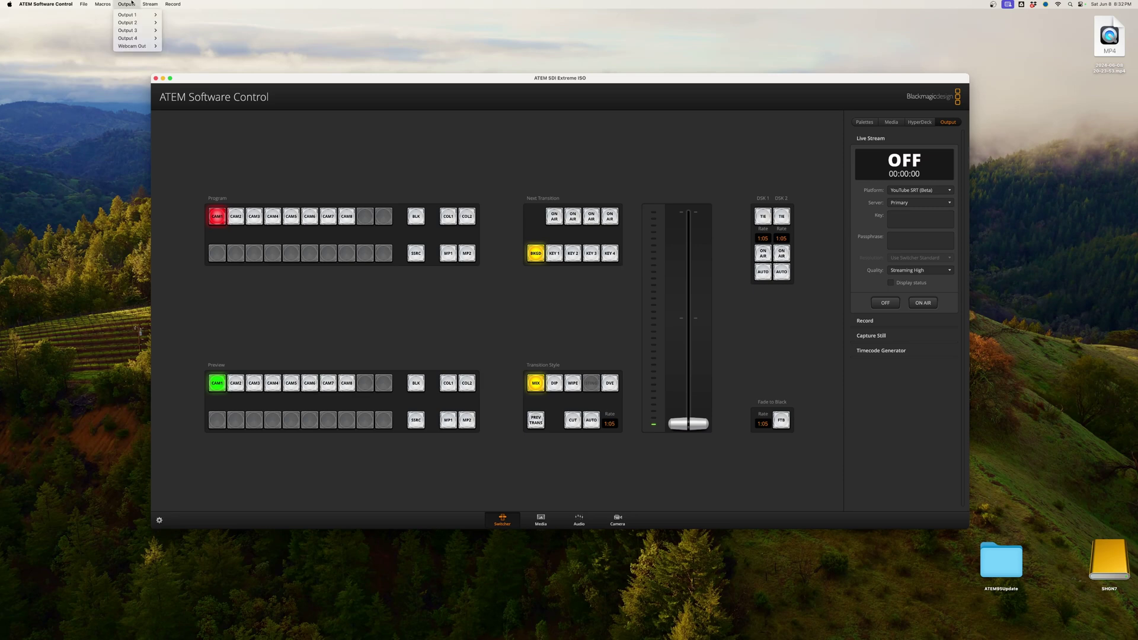
mouse_move(135, 49)
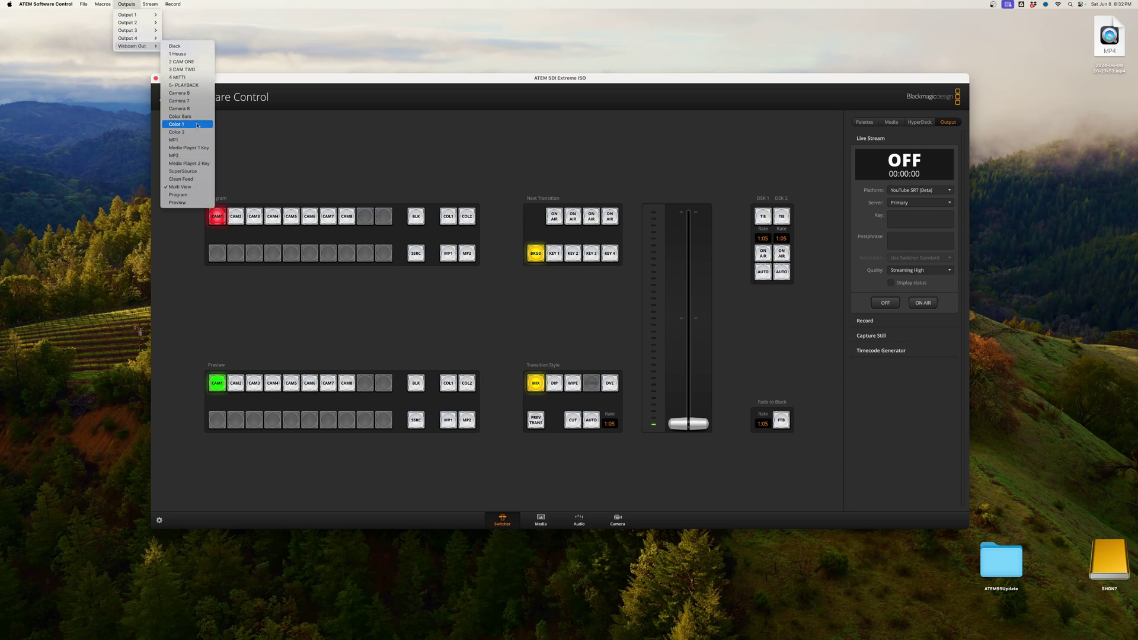
left_click(195, 189)
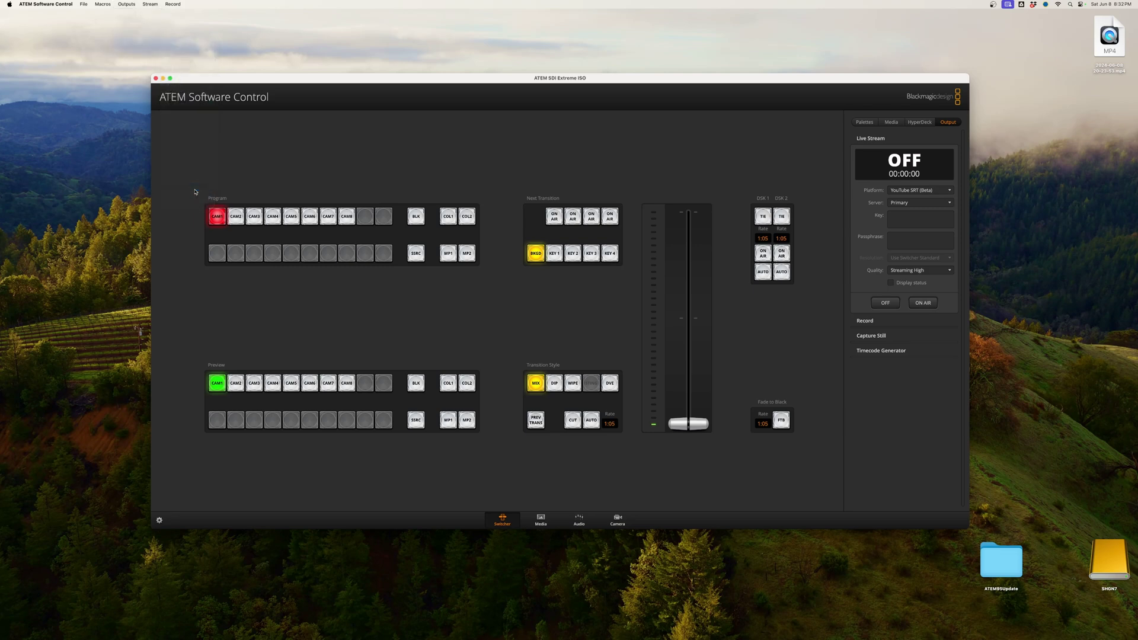
Step: Place the QuickTime multiview recording window bottom-left and the ATEM control window top-right
key("super+Tab")
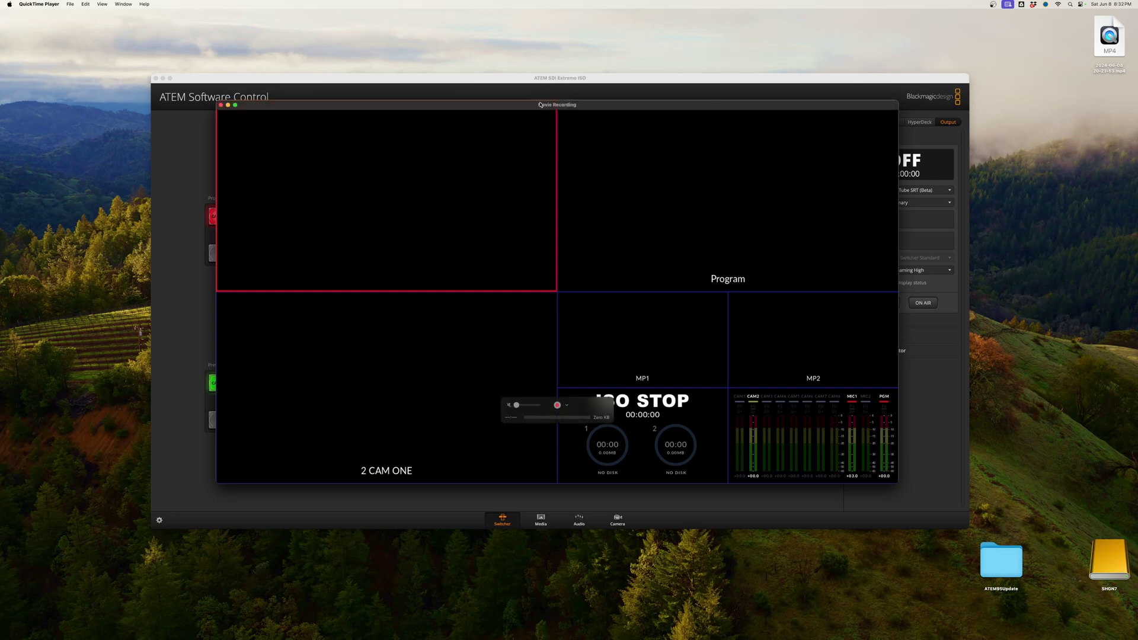
left_click_drag(895, 104, 573, 262)
left_click_drag(476, 77, 637, 16)
left_click_drag(189, 295, 174, 350)
Step: Send the 1 House source to the Webcam Out output
left_click(438, 63)
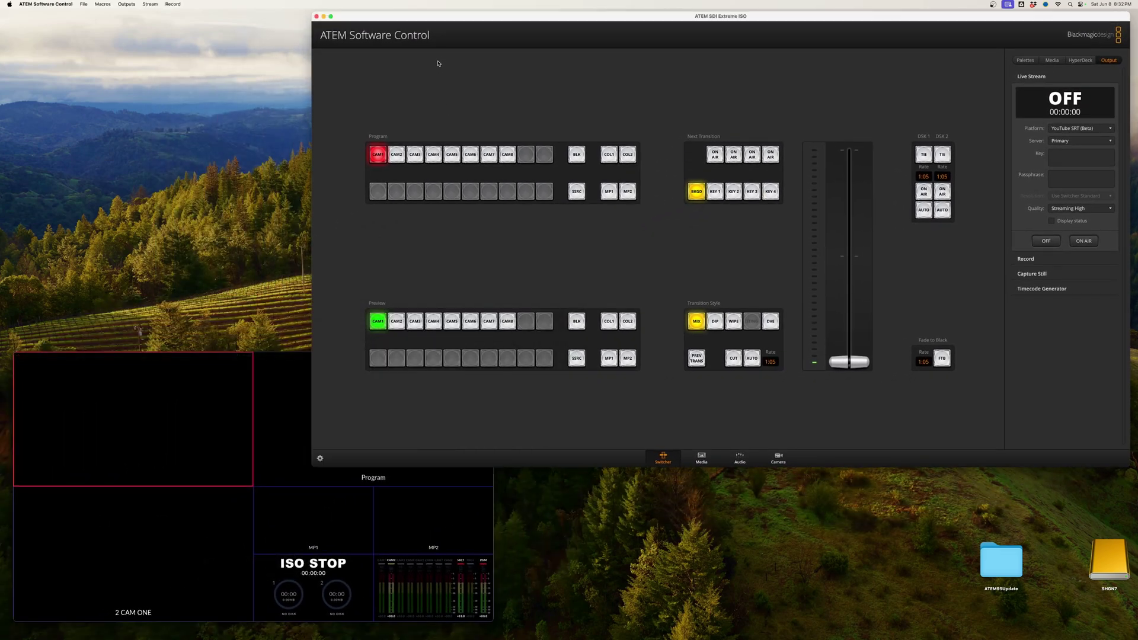
left_click(125, 4)
mouse_move(127, 15)
mouse_move(130, 47)
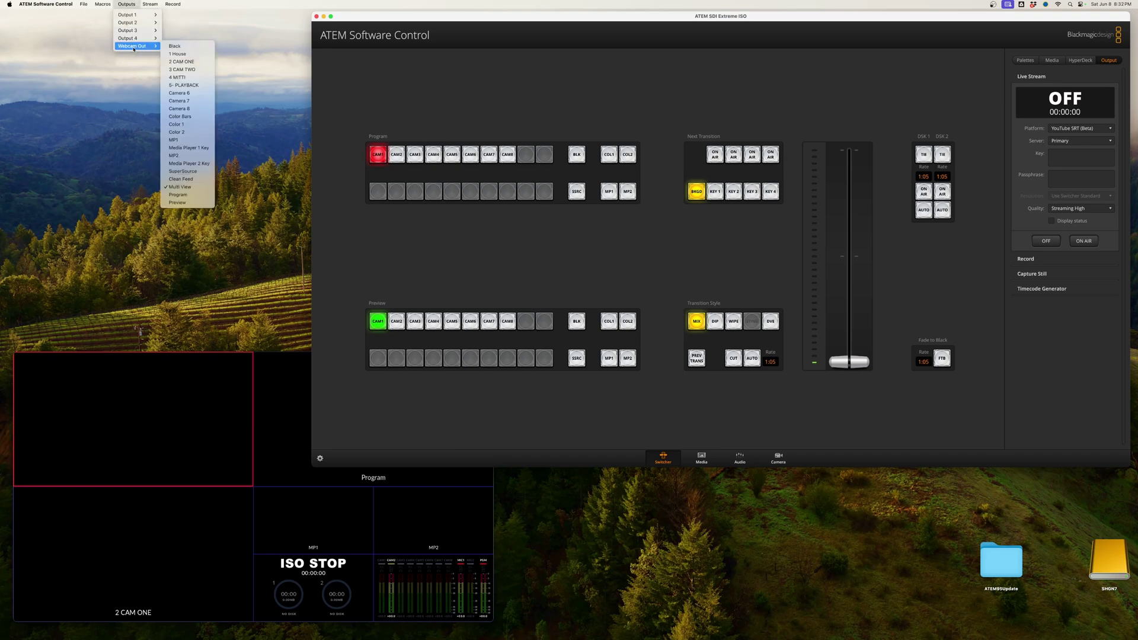
left_click(184, 54)
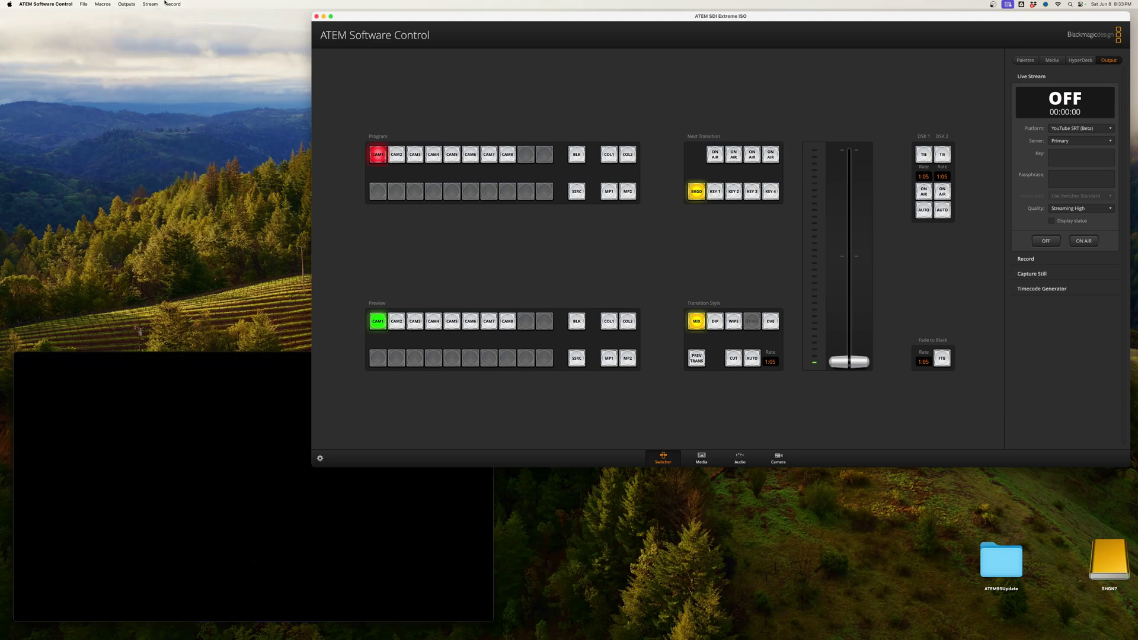
Step: Return Webcam Out to Multi View and shrink the switcher window beside the preview
left_click(126, 4)
mouse_move(133, 46)
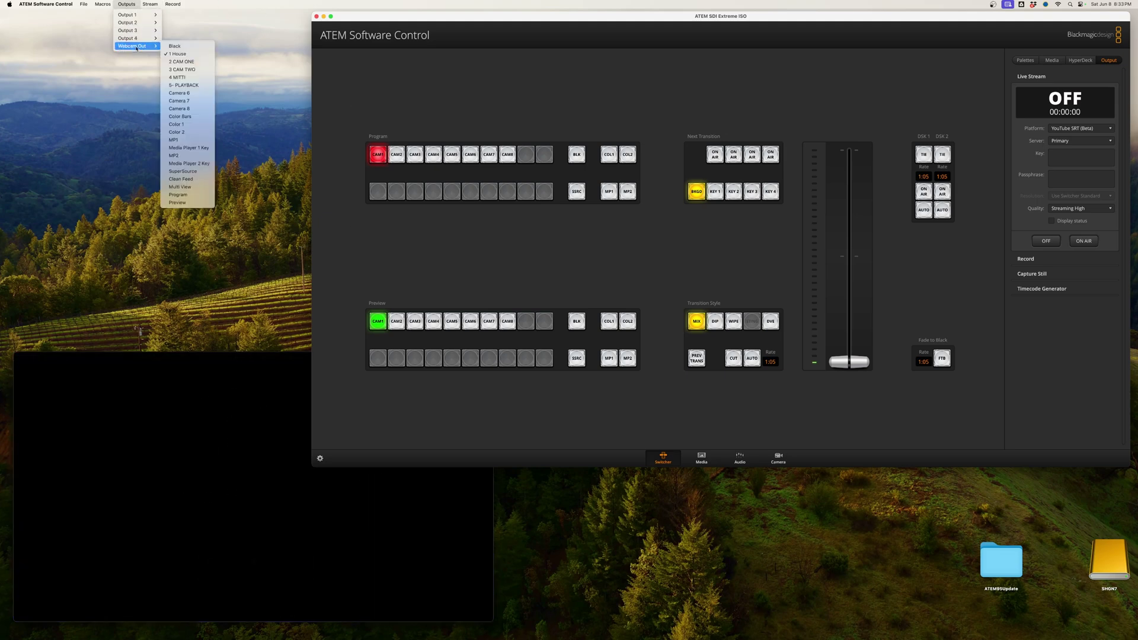
left_click(181, 187)
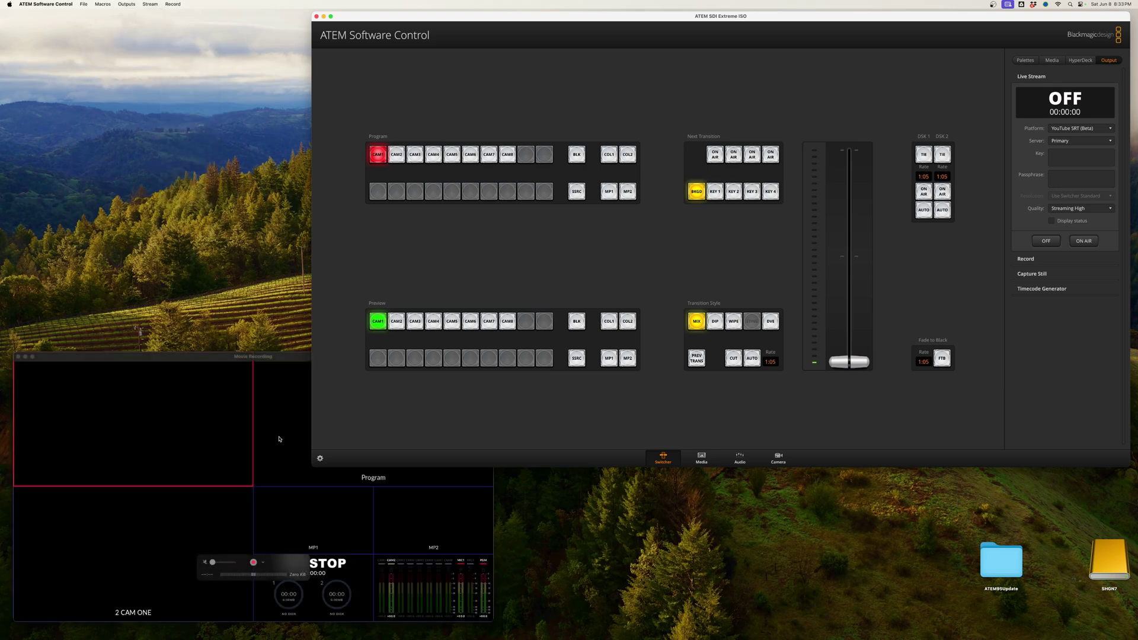
left_click_drag(310, 475, 502, 364)
left_click(504, 364)
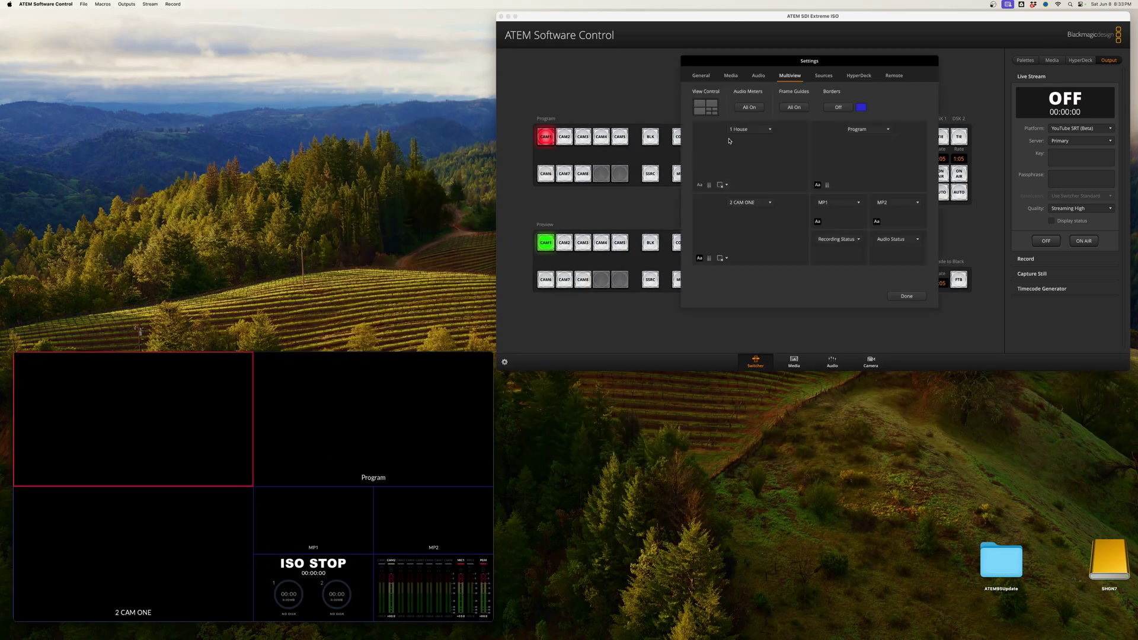
Step: Change the multiview border colour to green and turn the 1 House window label back on
left_click(840, 109)
left_click(839, 109)
left_click(862, 109)
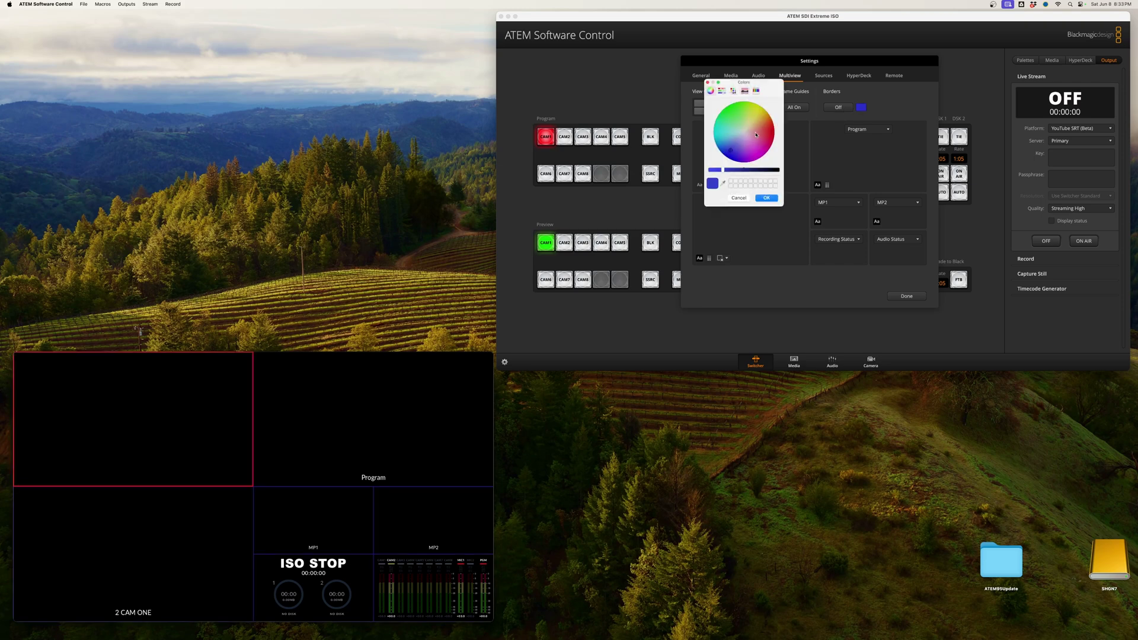
left_click_drag(726, 121, 734, 107)
left_click(767, 199)
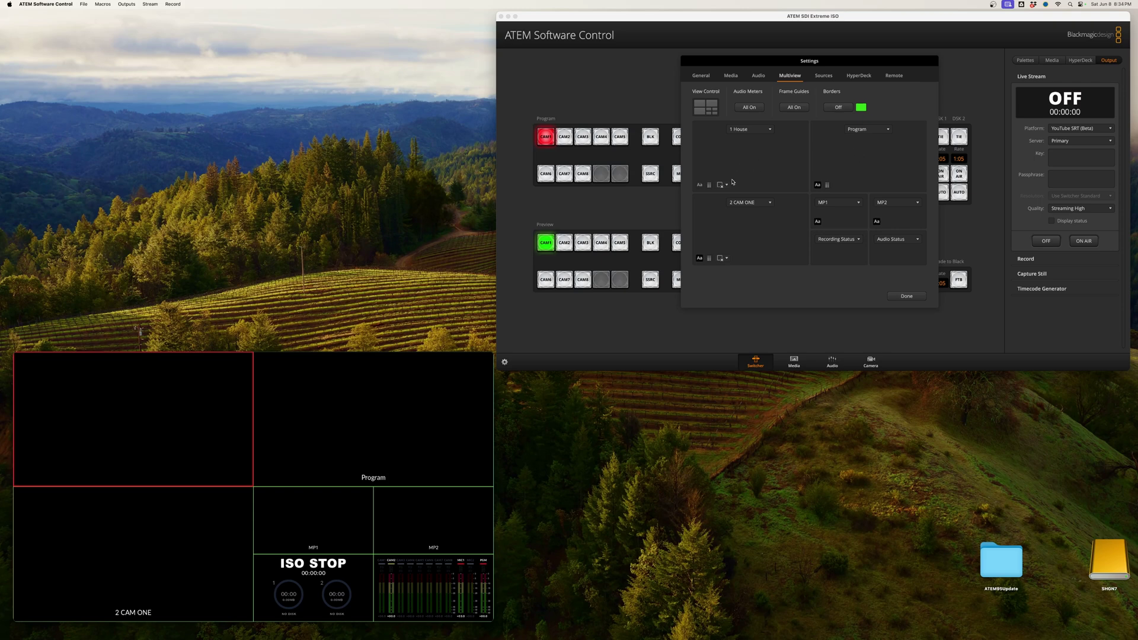
left_click(700, 185)
Step: Rename input 1 by replacing 'House' with 'Camera' in the input names list, and save it
left_click(823, 76)
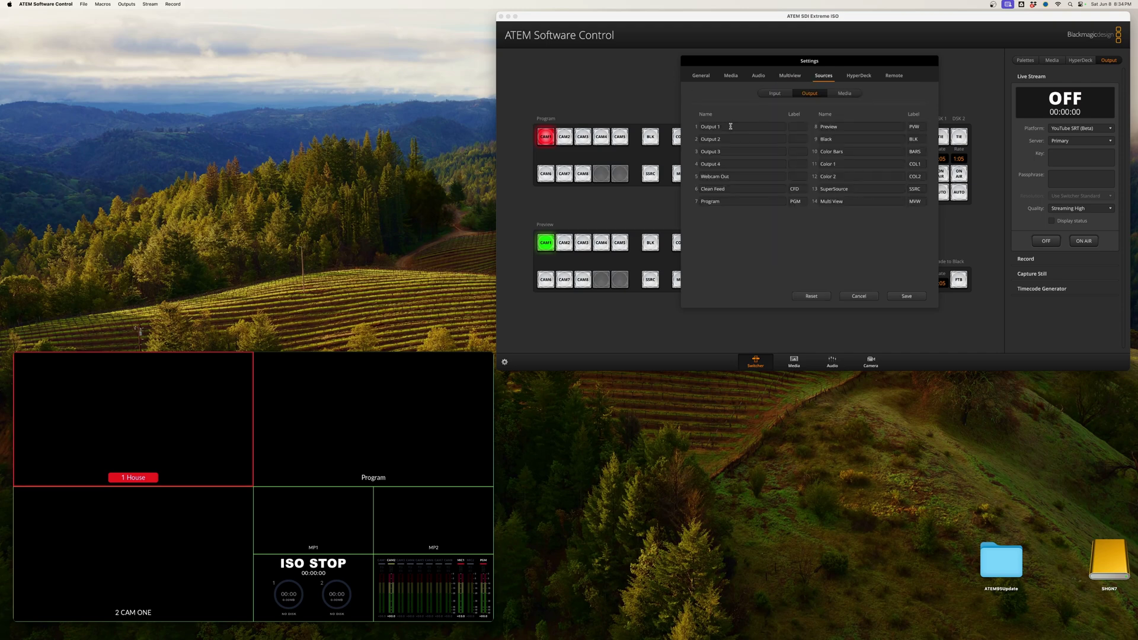
left_click(774, 94)
double_click(756, 127)
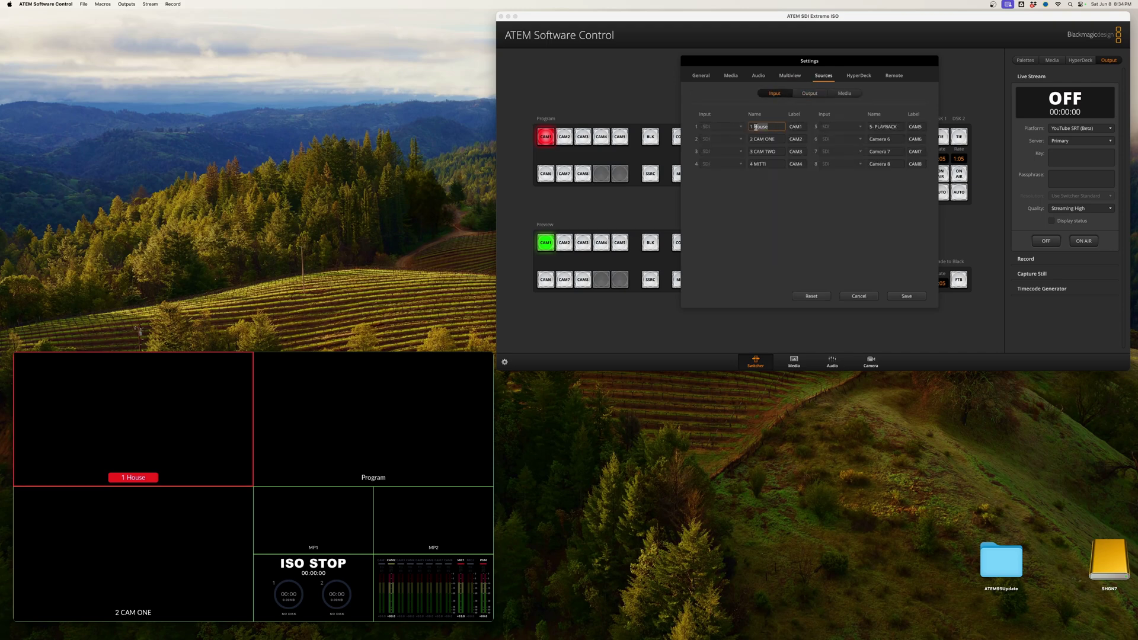
type("Camera 1")
left_click(911, 297)
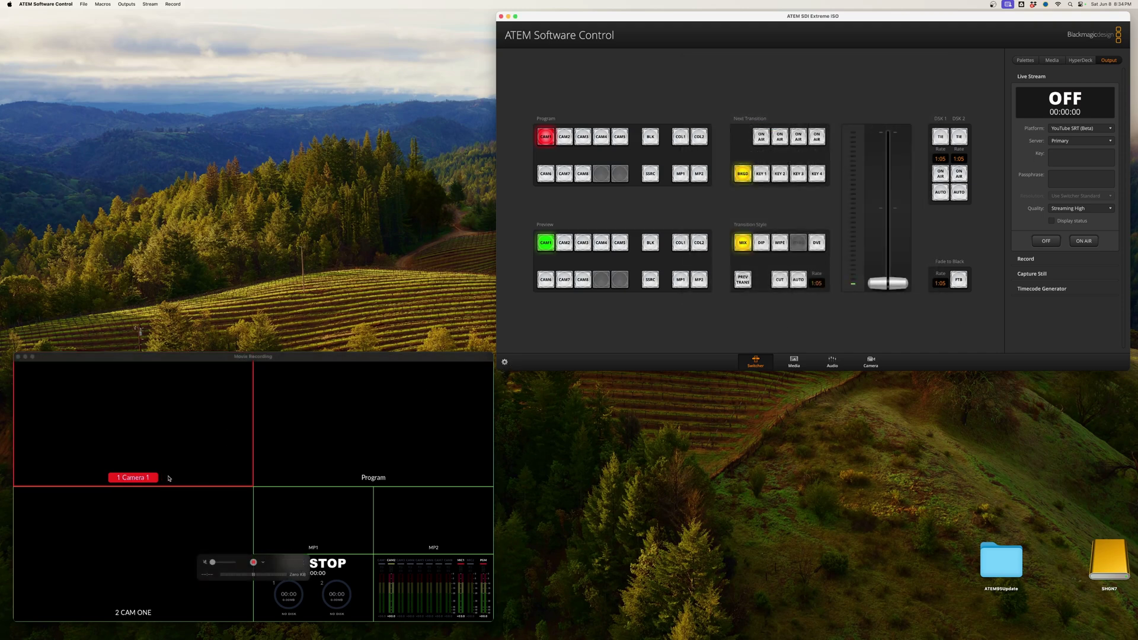
Step: Toggle the 1 Camera 1 and MP1 multiview labels off and back on
left_click(504, 362)
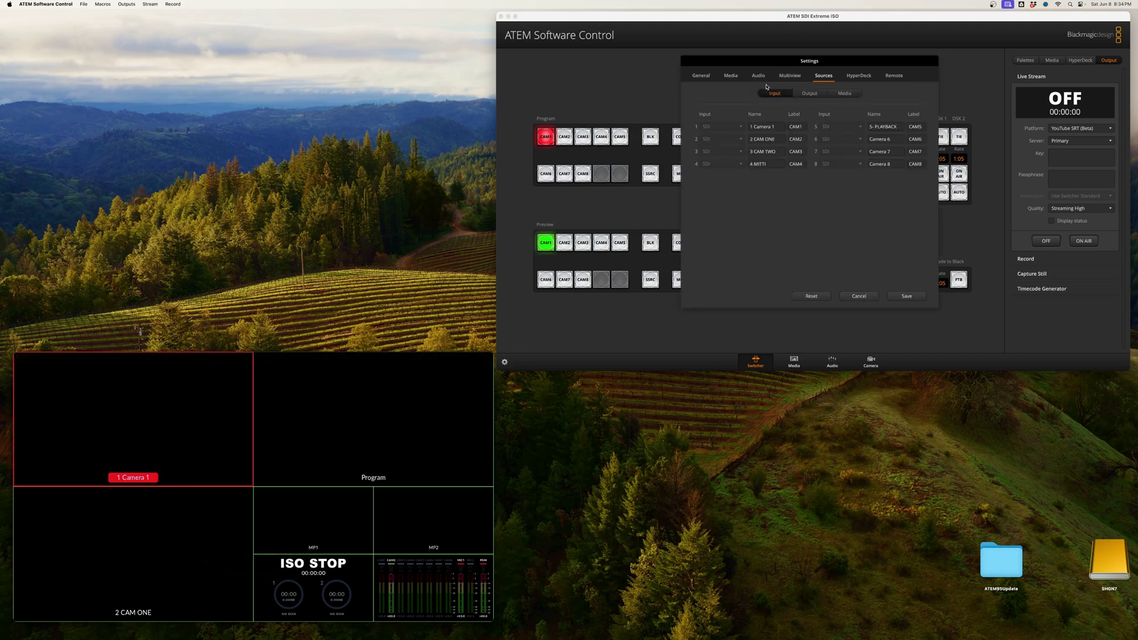
left_click(789, 75)
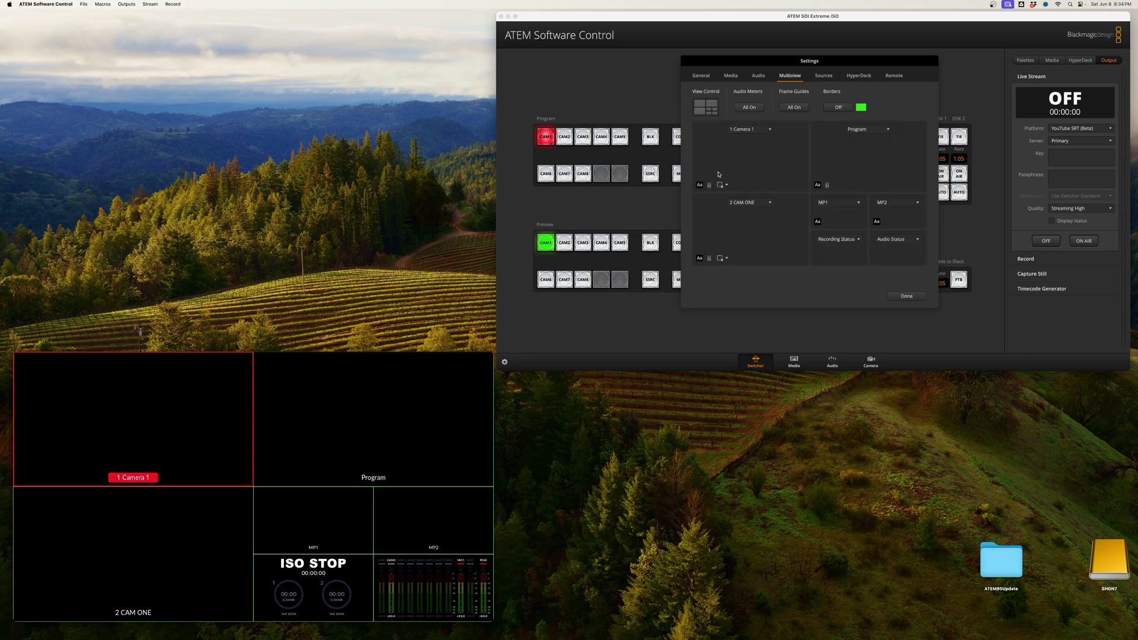
left_click(699, 185)
left_click(699, 185)
left_click(699, 185)
left_click(701, 186)
mouse_move(300, 495)
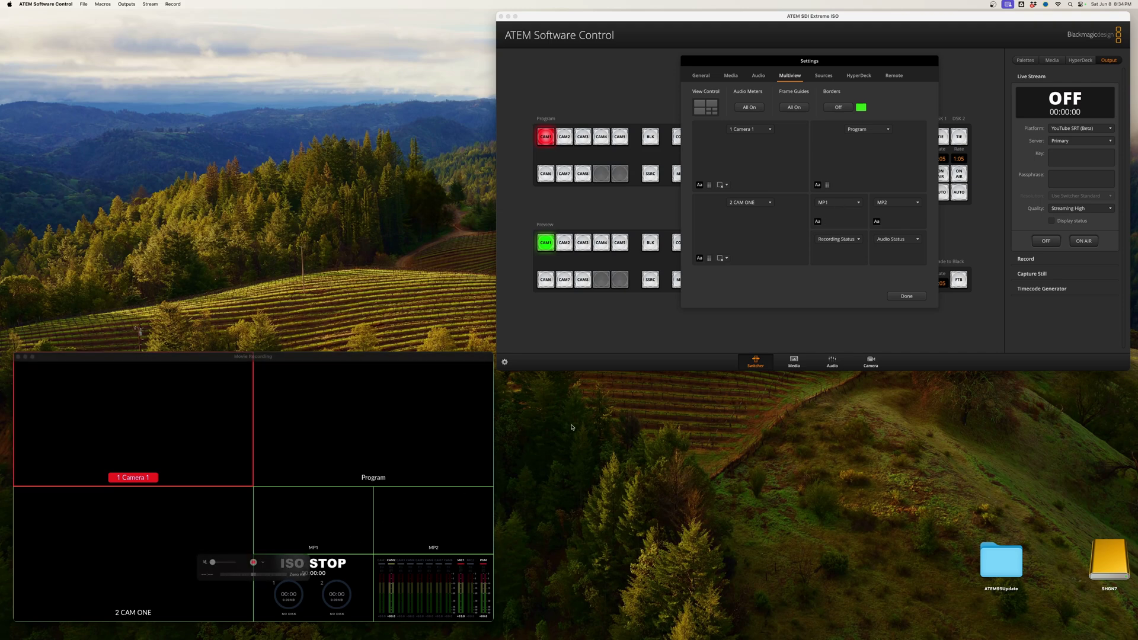
left_click(818, 222)
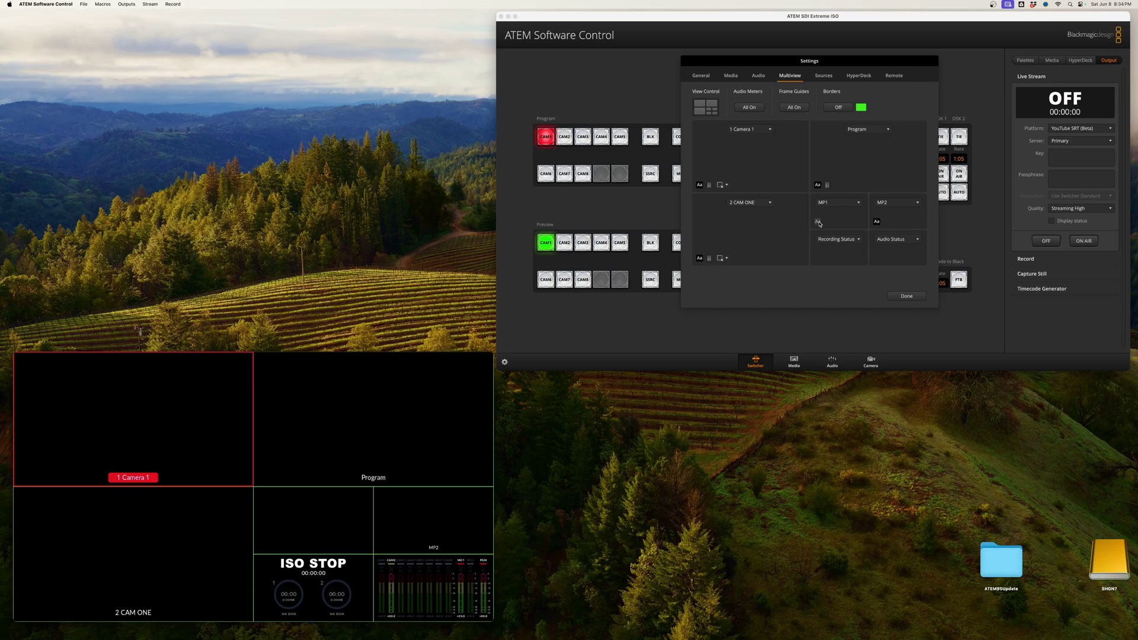
left_click(818, 221)
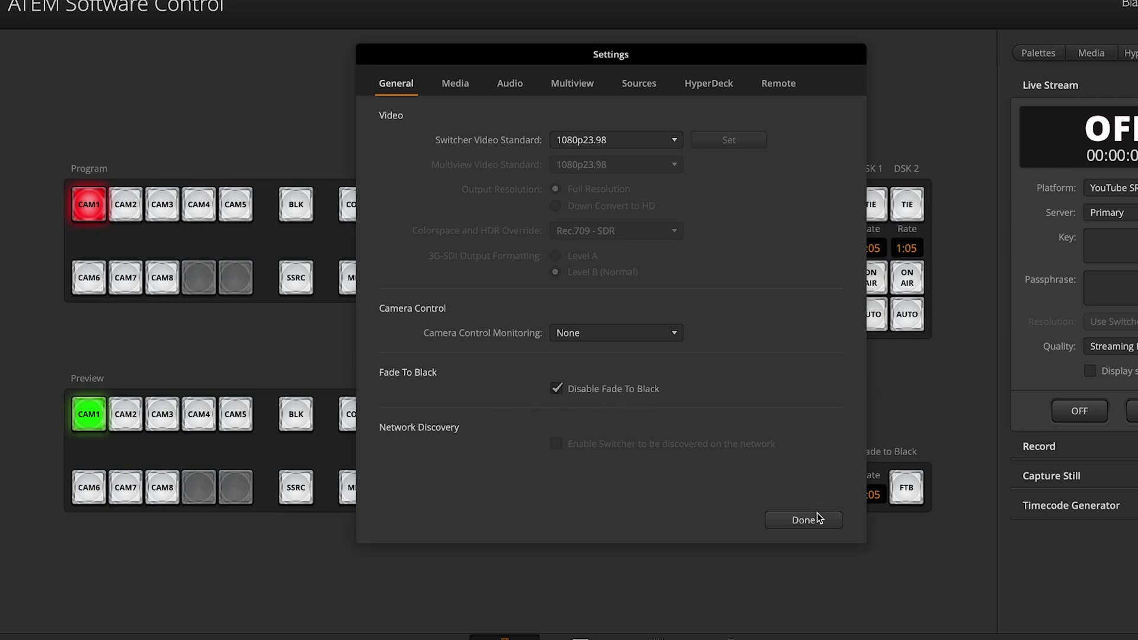
Step: Close the Settings window with Done, then choose Save Startup State from the File menu
left_click(804, 519)
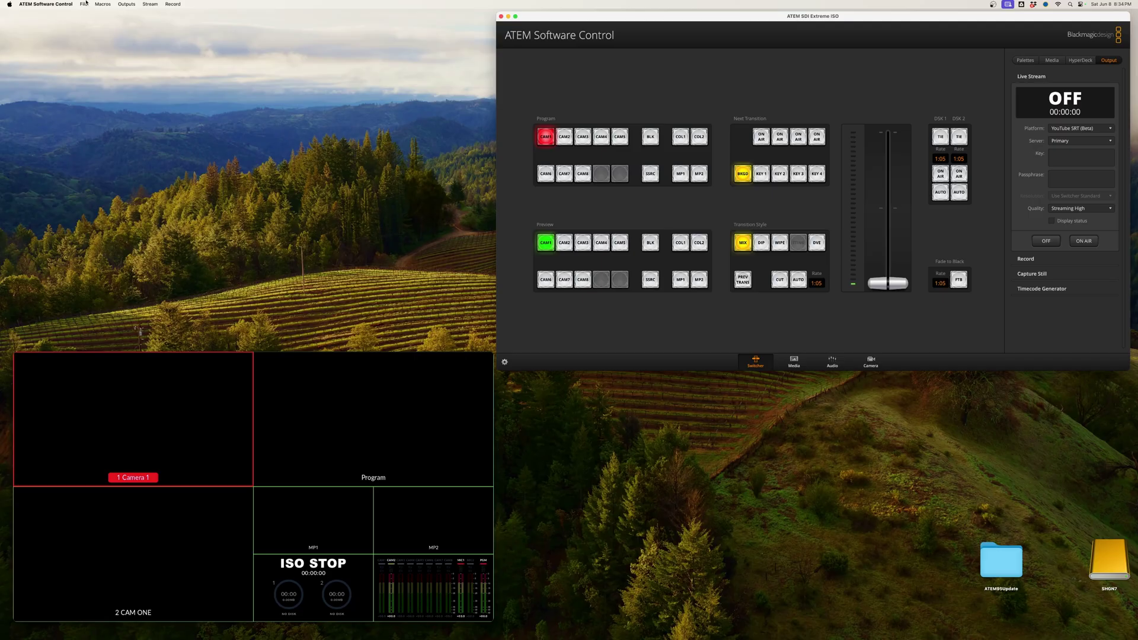
left_click(84, 4)
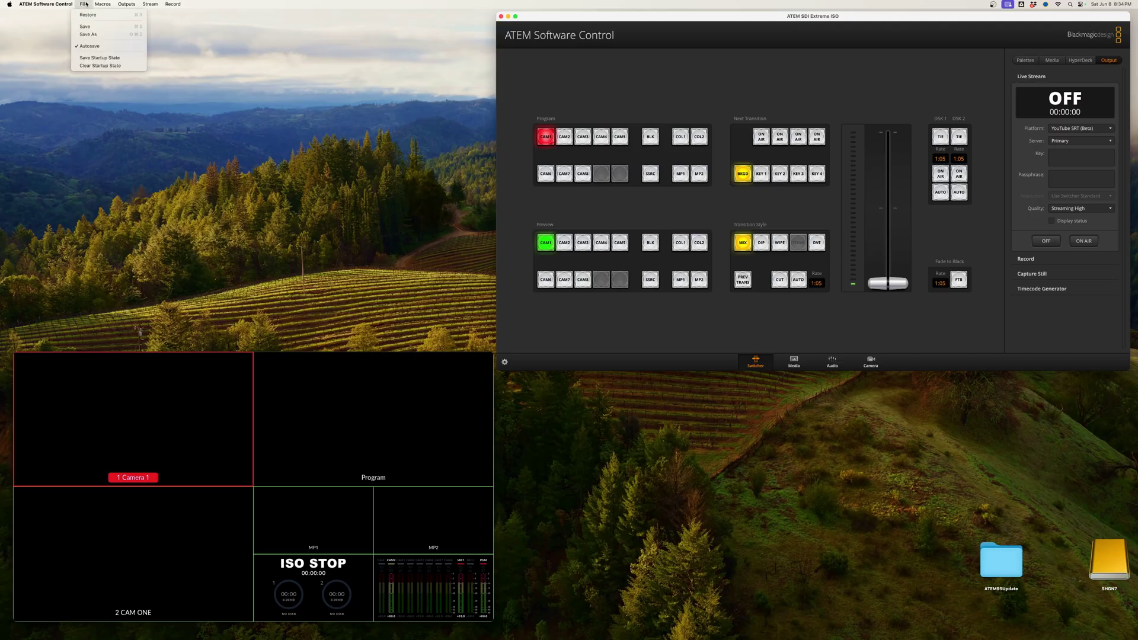
left_click(106, 60)
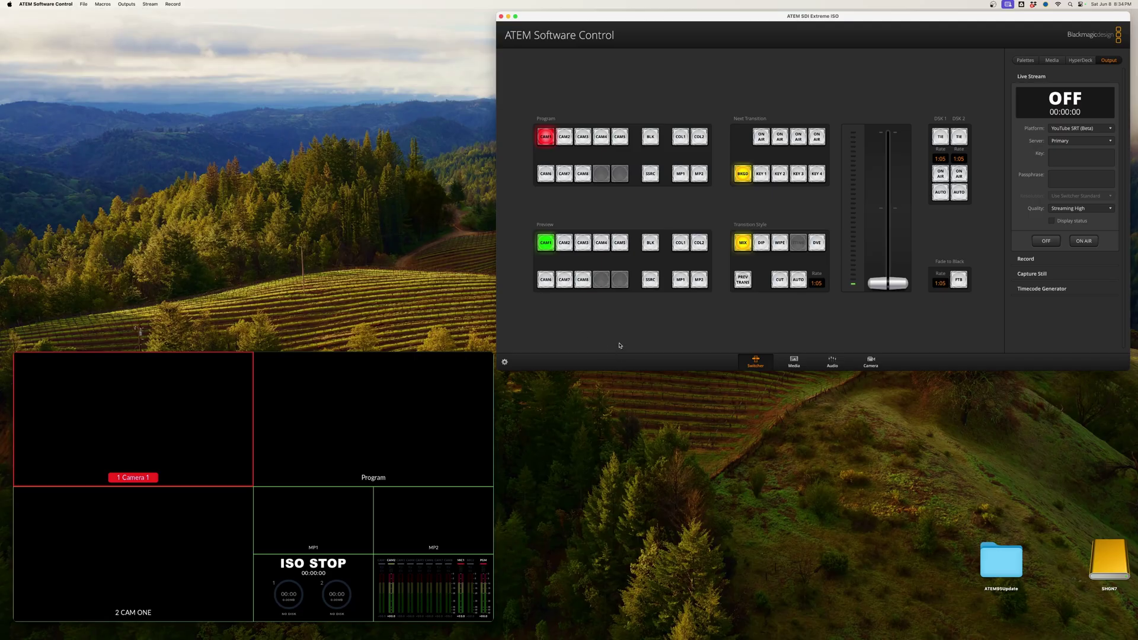